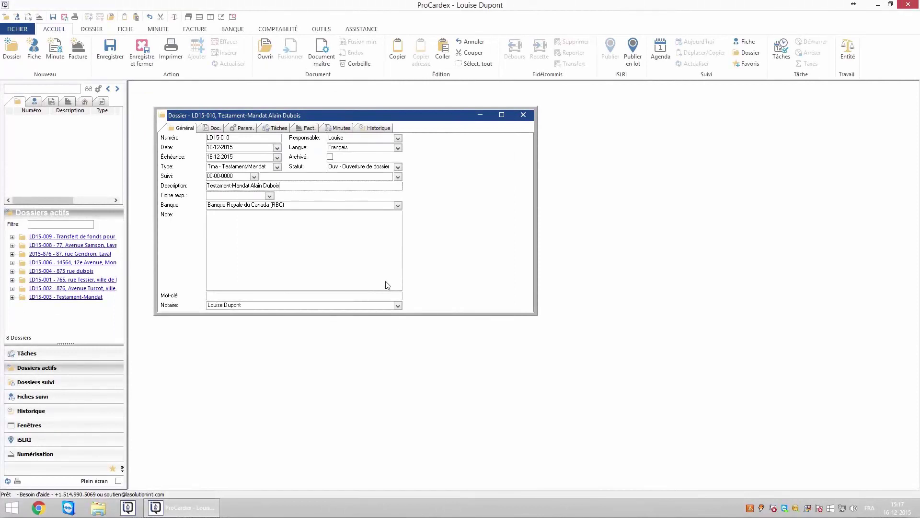
- Show the document parameters list of dossier LD15-010
left_click(245, 128)
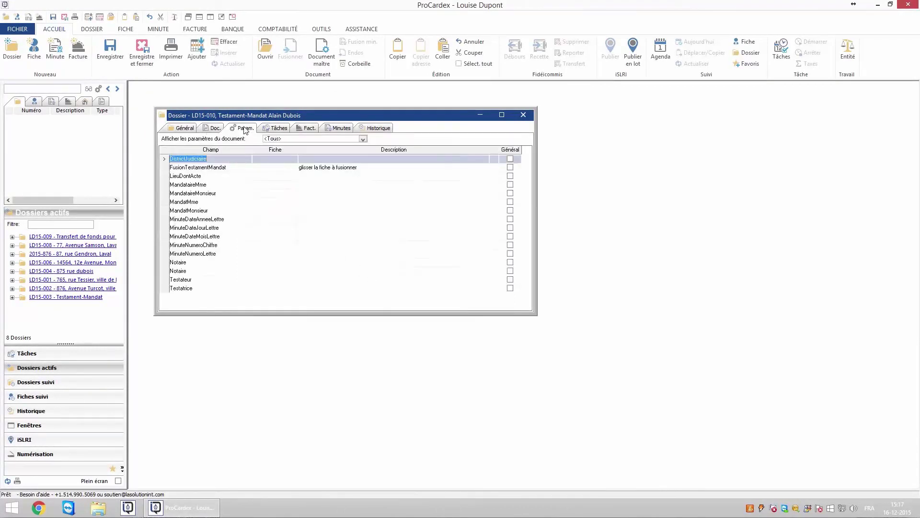
- Filter parameters to testament-mandat_identification-fr.doc and fill Notaire with the notary's record
left_click(362, 139)
left_click(312, 173)
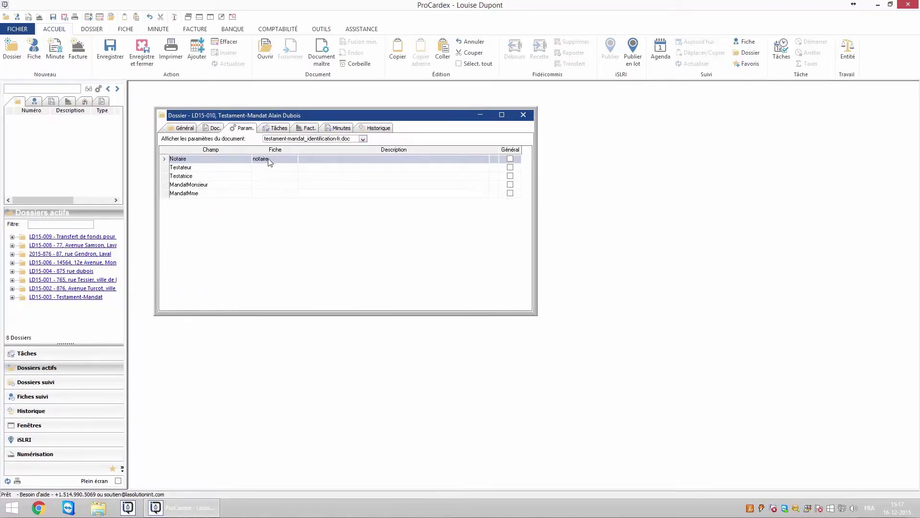
left_click(275, 167)
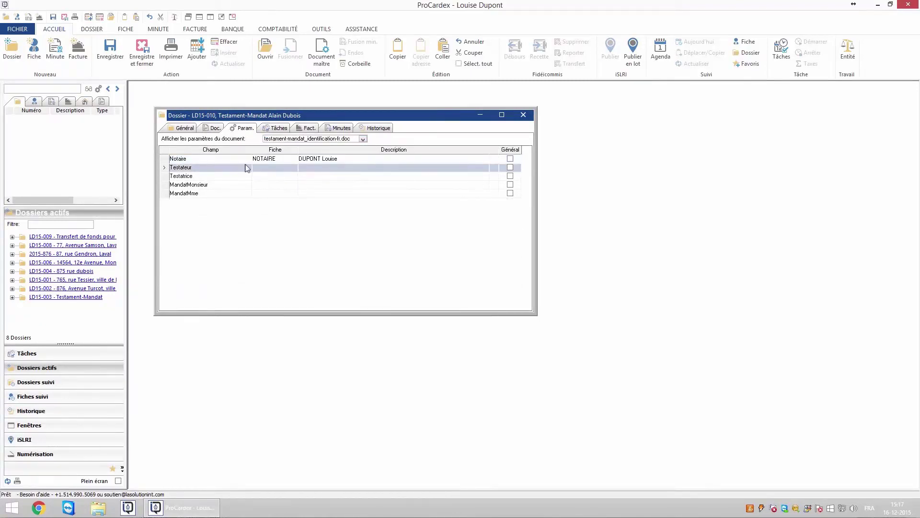
double_click(272, 169)
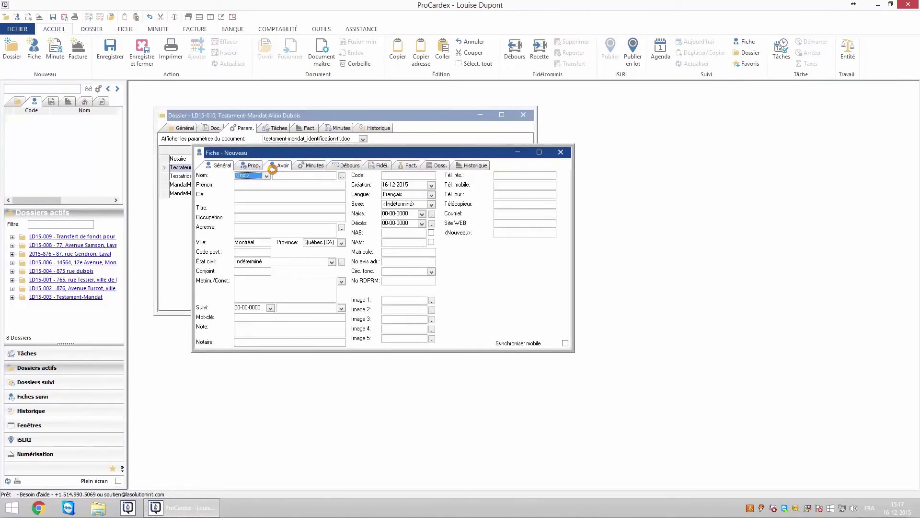
key("Escape")
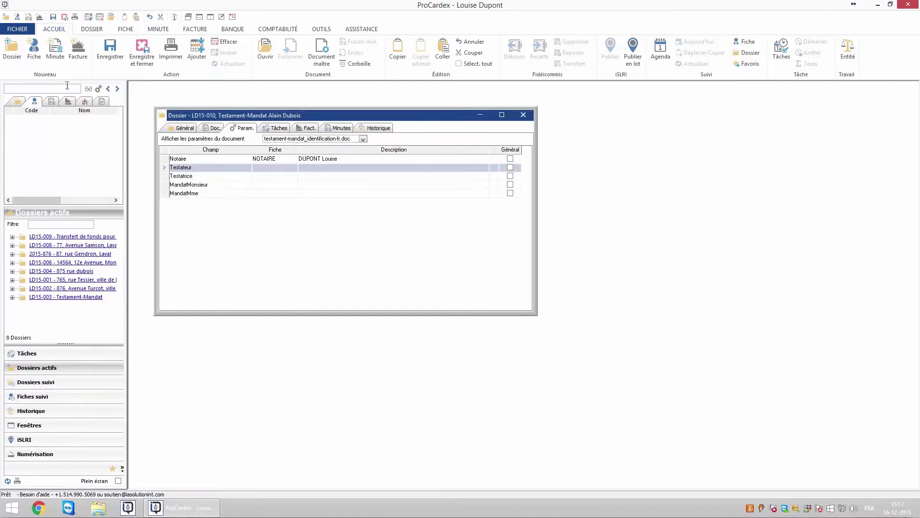
- Find the client's record and assign it to Testateur and MandatMonsieur
left_click(37, 90)
type("dubois")
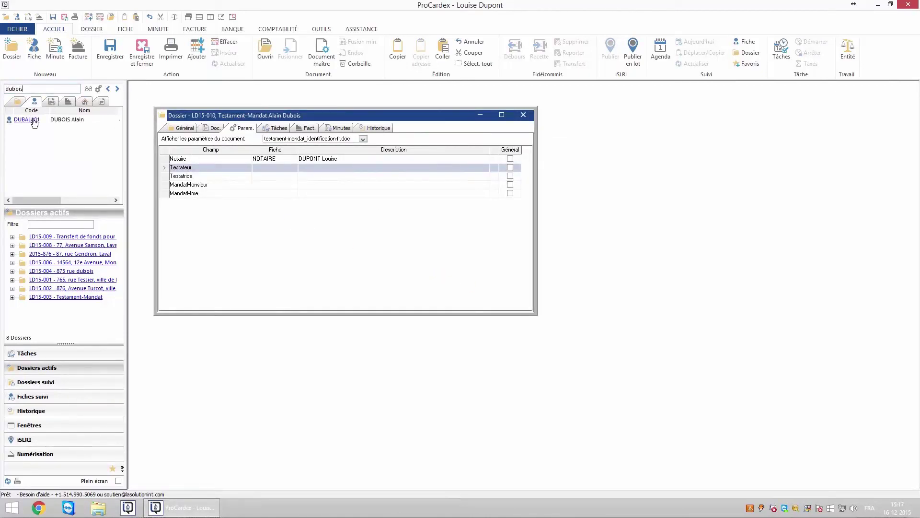
left_click_drag(28, 120, 269, 175)
left_click_drag(32, 124, 249, 184)
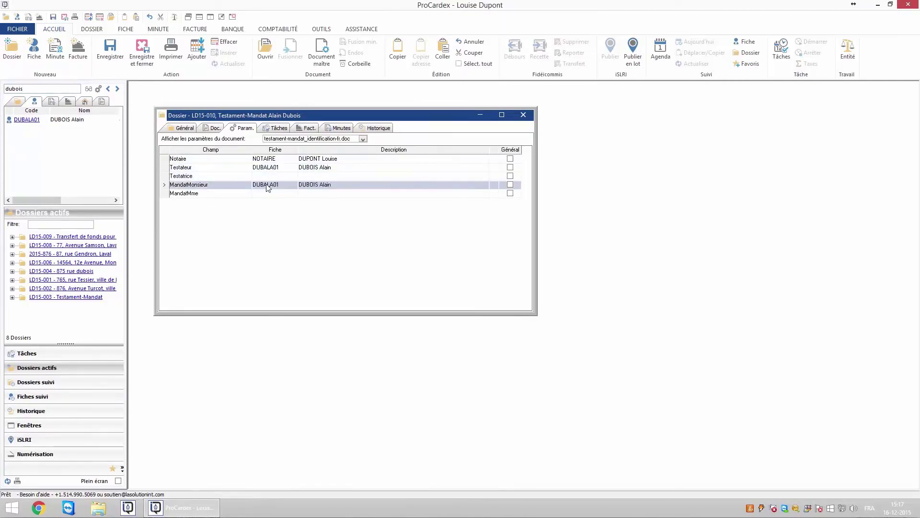
- Delete the unneeded Testatrice and MandatMme parameter rows
left_click(209, 178)
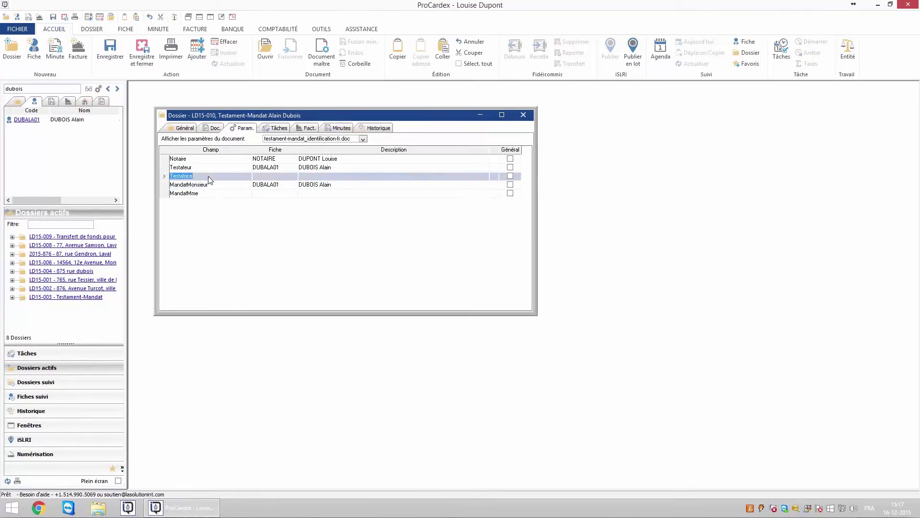
key("Delete")
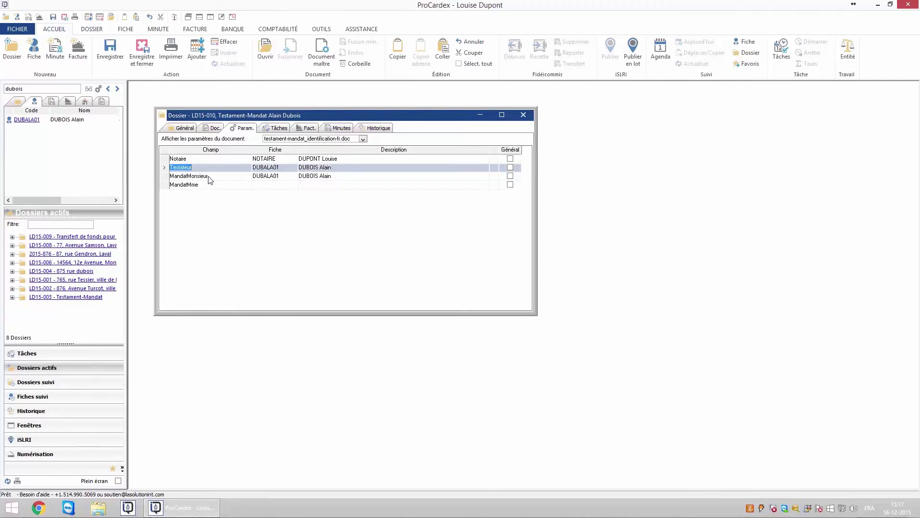
left_click(216, 189)
key("Delete")
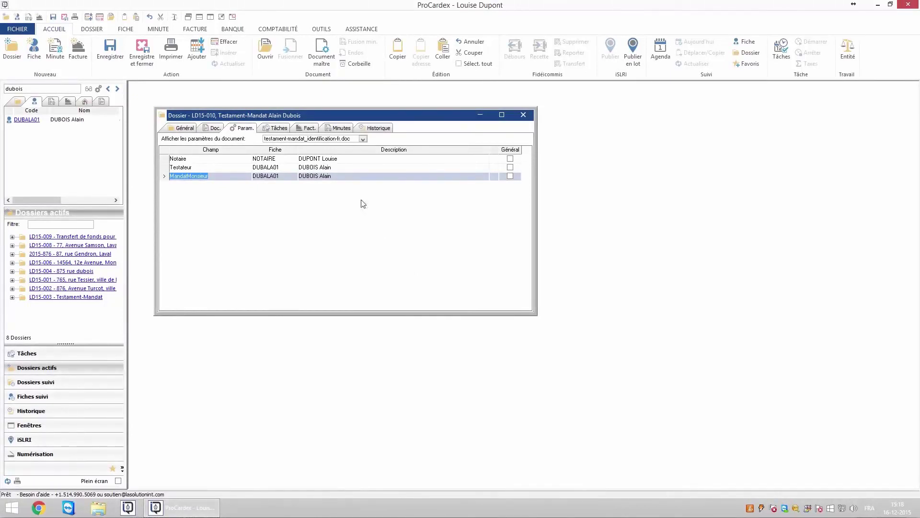
left_click(279, 128)
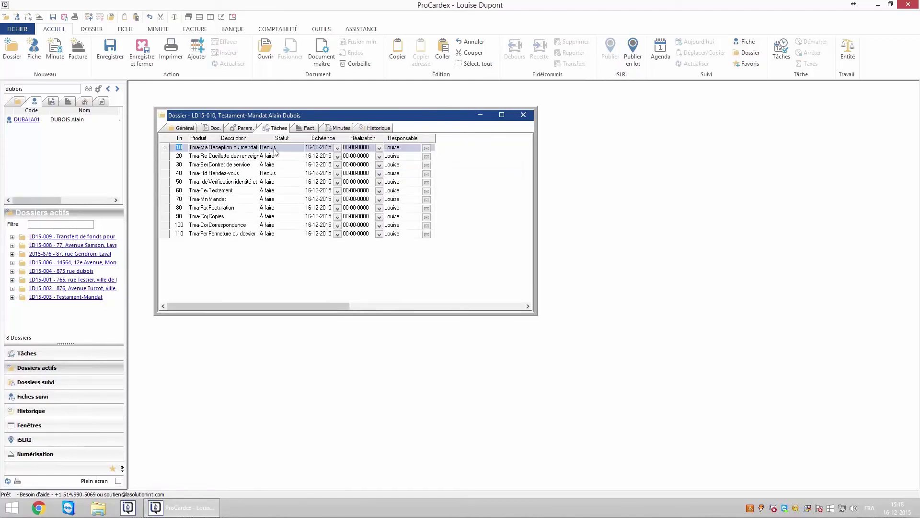
- Mark task 10 Reçu, task 20 Fermé, and task 30 À signer due 29-12-2015
left_click(276, 152)
left_click(276, 164)
left_click(276, 156)
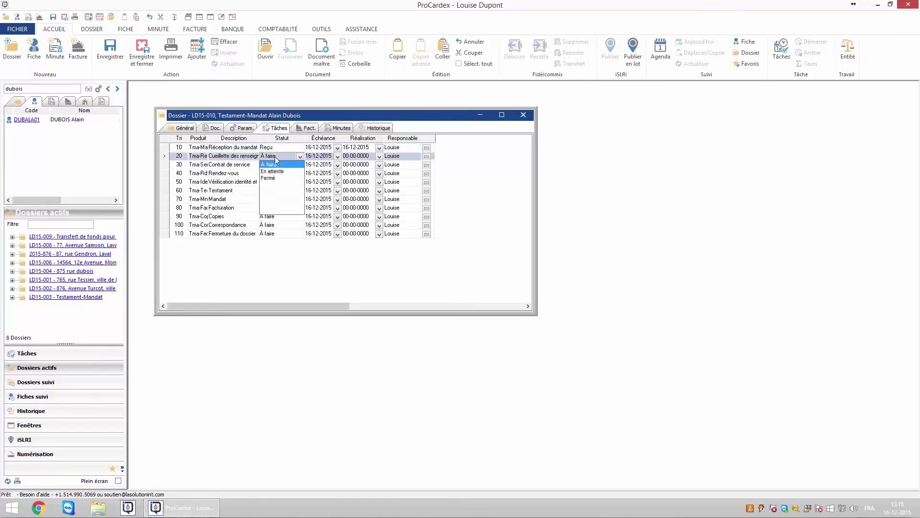
left_click(275, 178)
left_click(275, 164)
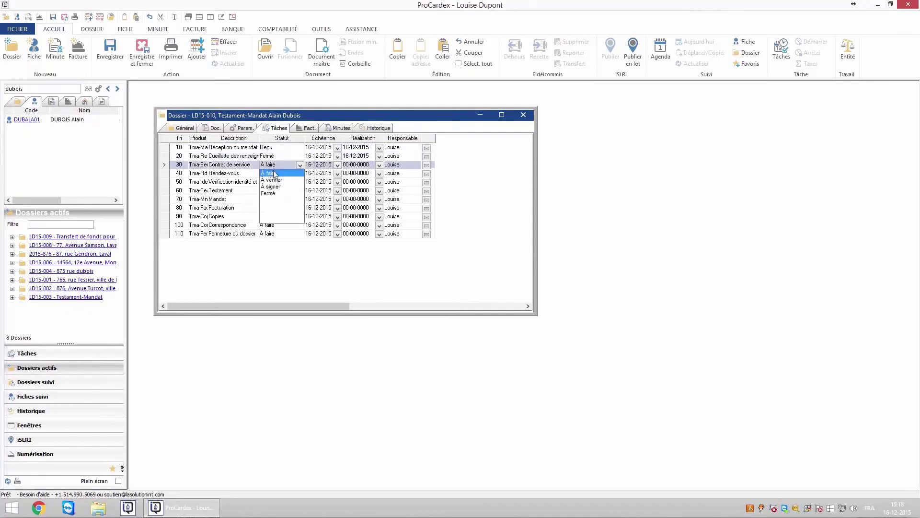
left_click(277, 186)
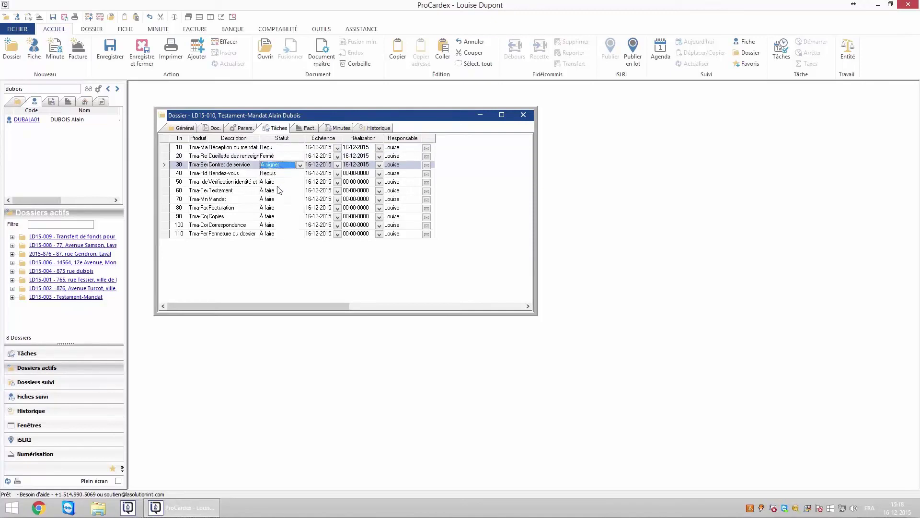
left_click(337, 166)
left_click(345, 227)
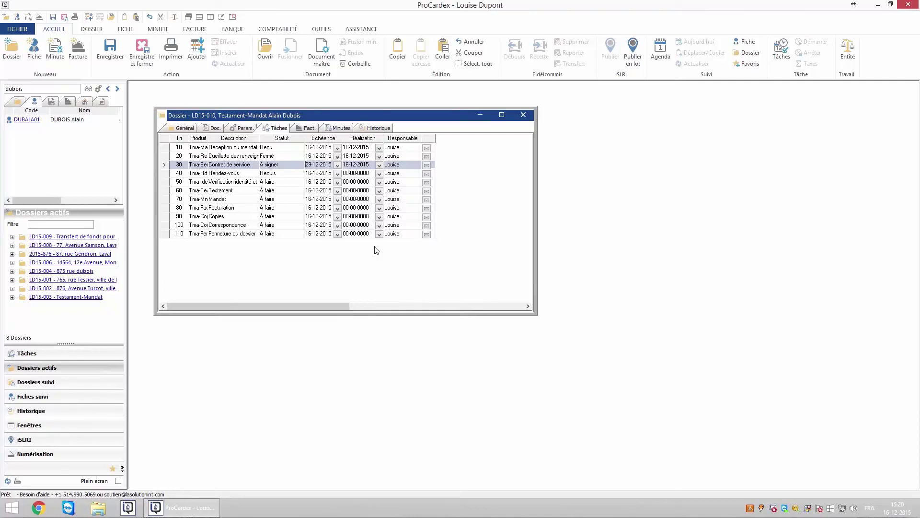
left_click(244, 127)
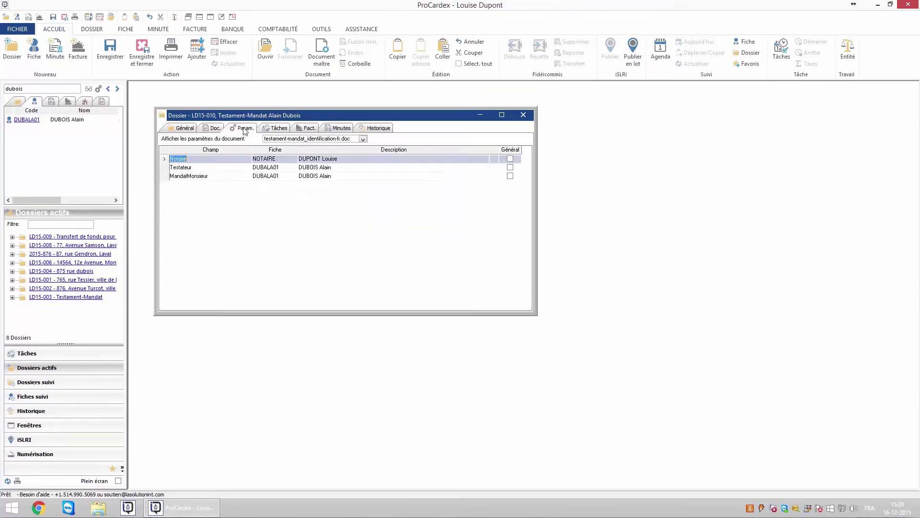
- Show the mandat_monsieur-fr.doc parameters and set the judicial district to Laval
left_click(364, 139)
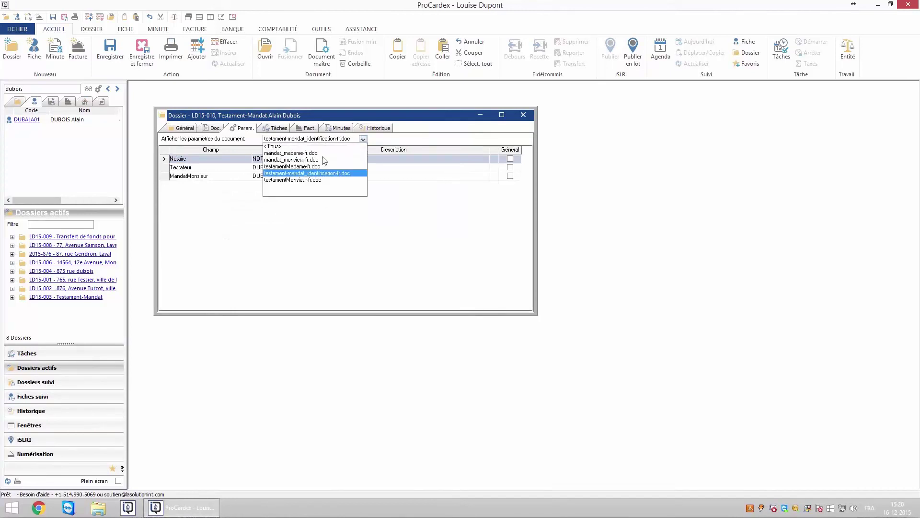
left_click(284, 160)
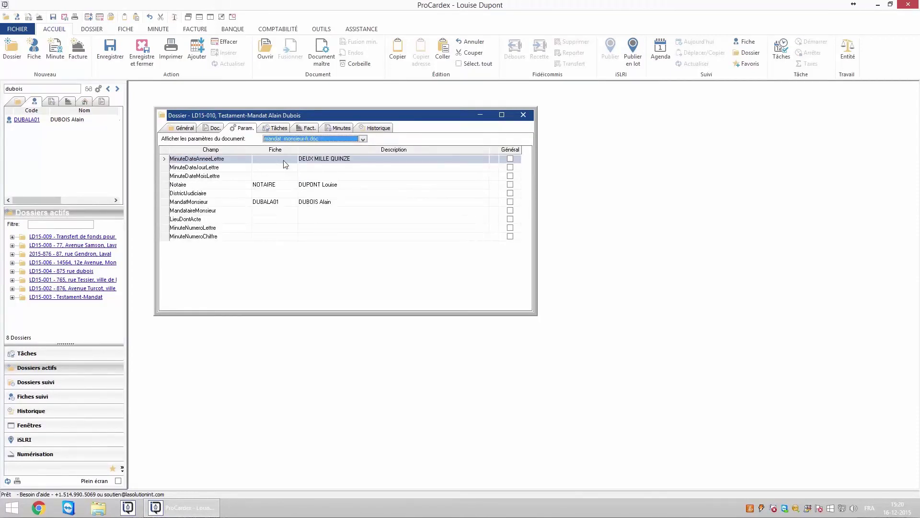
left_click(309, 169)
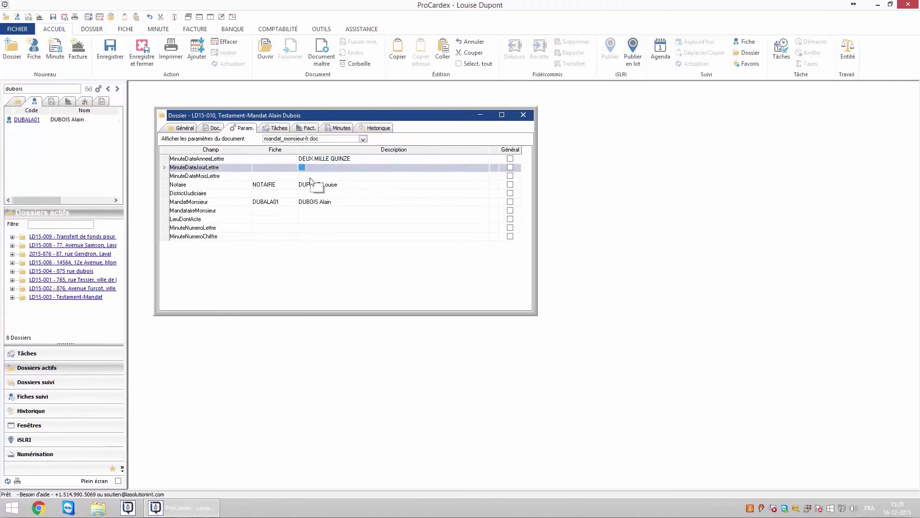
left_click(311, 177)
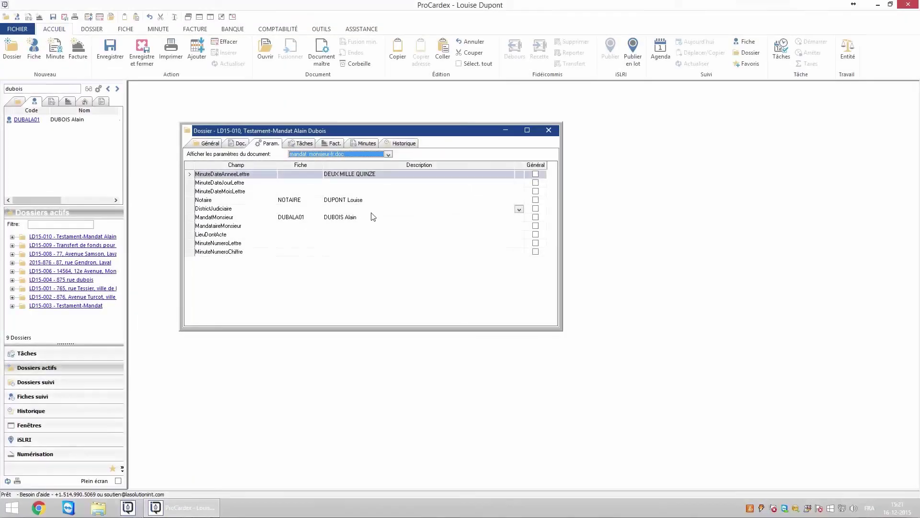
left_click(358, 208)
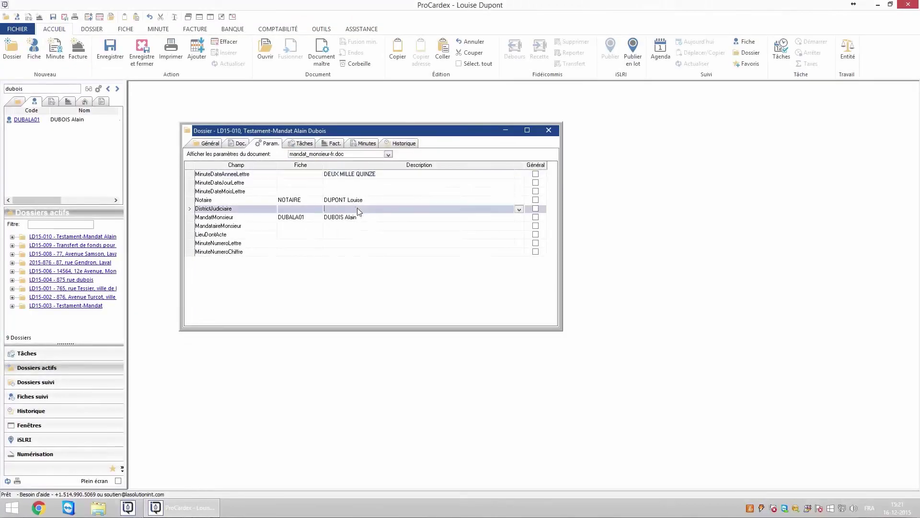
left_click(519, 209)
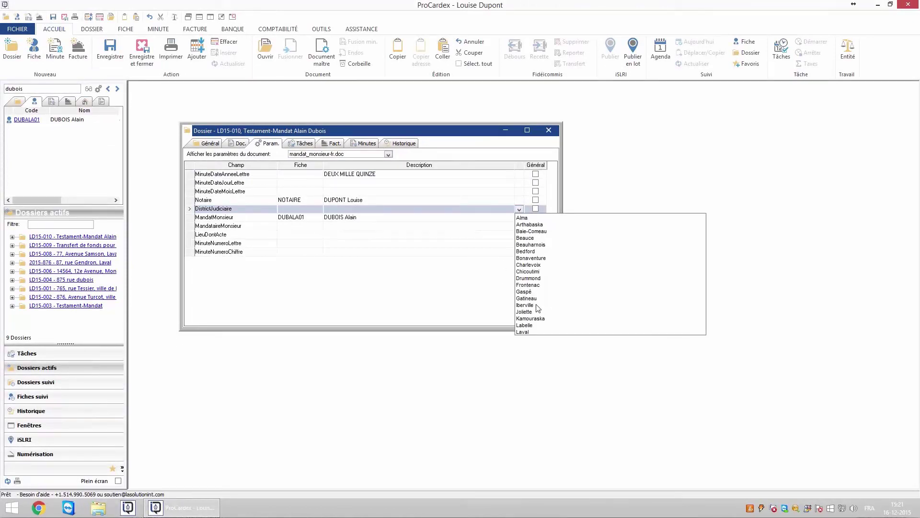
left_click(523, 332)
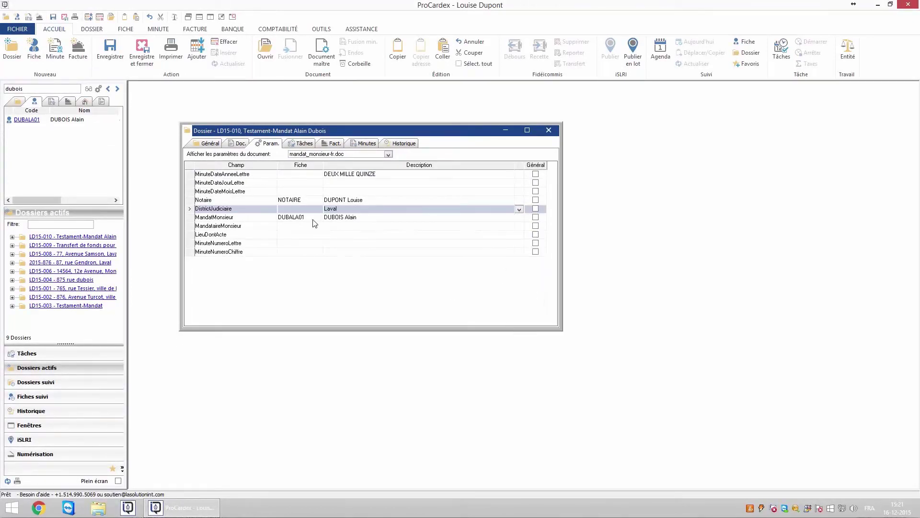
- Search for the mandatary's record and assign it to MandataireMonsieur
left_click(299, 228)
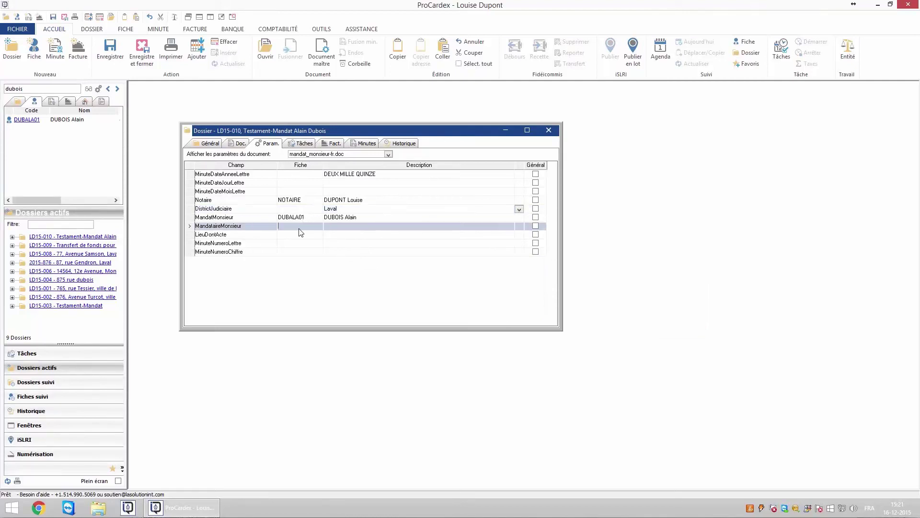
double_click(38, 88)
type("petry")
left_click_drag(299, 234, 294, 229)
- Set LieuDontActe, the place of the deed, to Laval
left_click(343, 237)
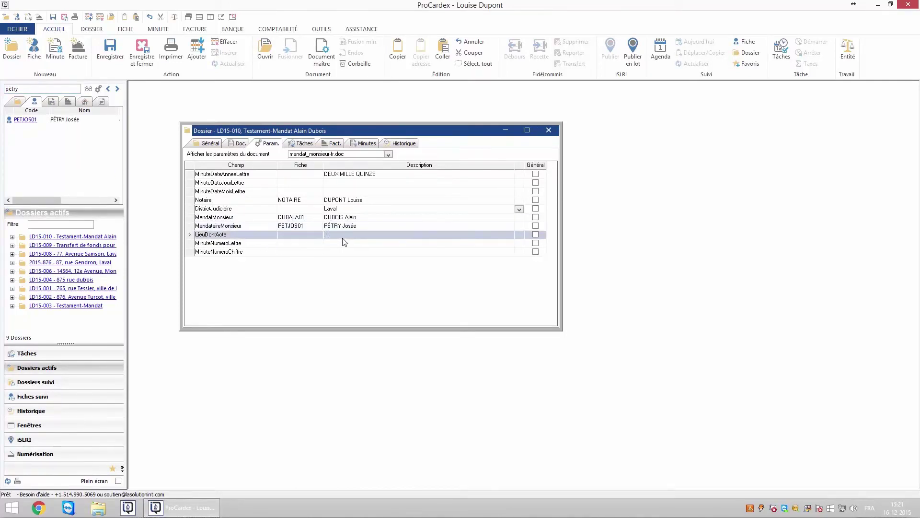
type("Laval")
left_click(336, 243)
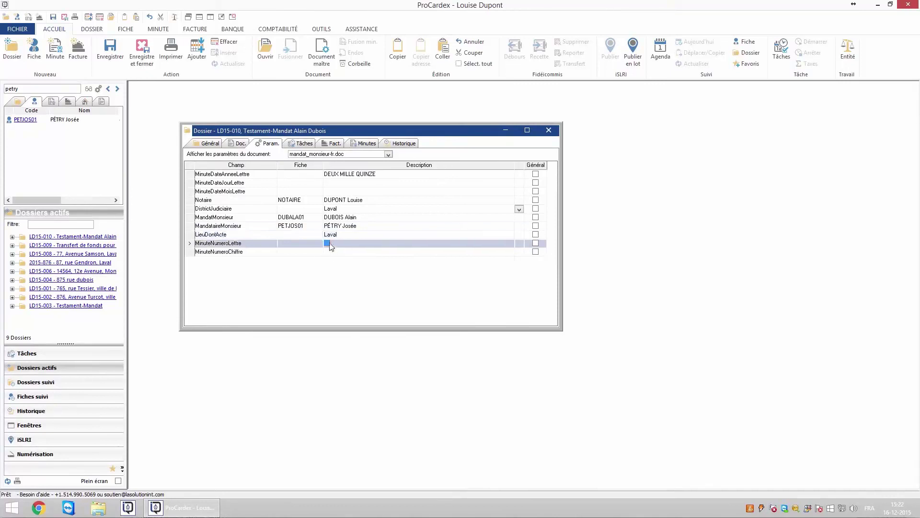
left_click(331, 251)
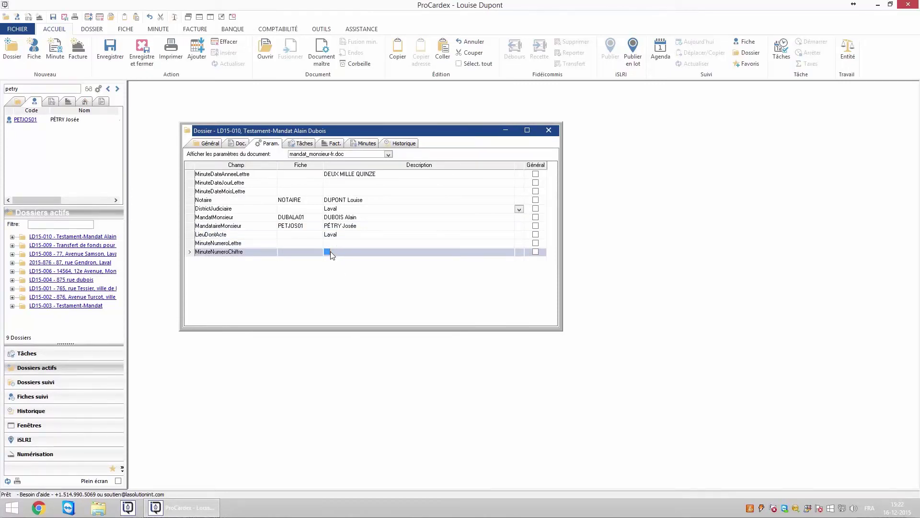
left_click(389, 155)
- Enter 'notaire' as the Notaire fiche in the testamentMonsieur-fr.doc parameters
left_click(320, 197)
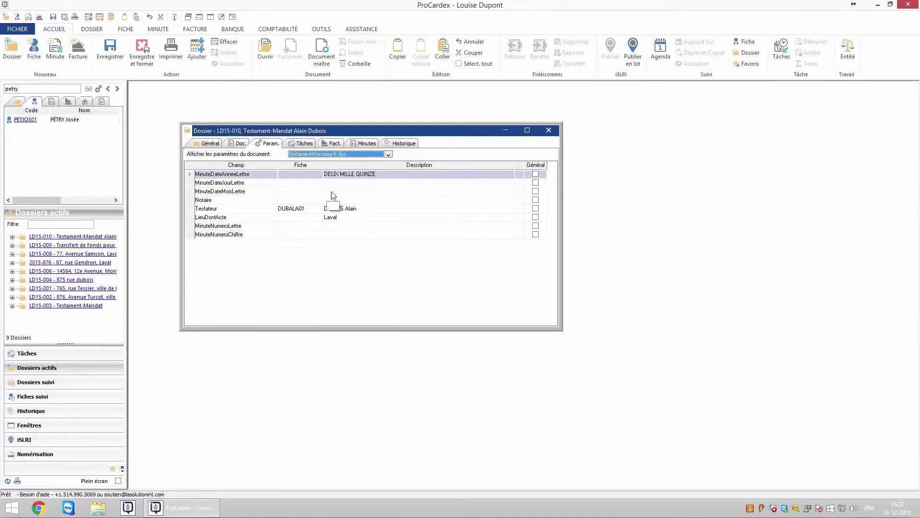
left_click_drag(335, 226, 336, 237)
left_click(298, 202)
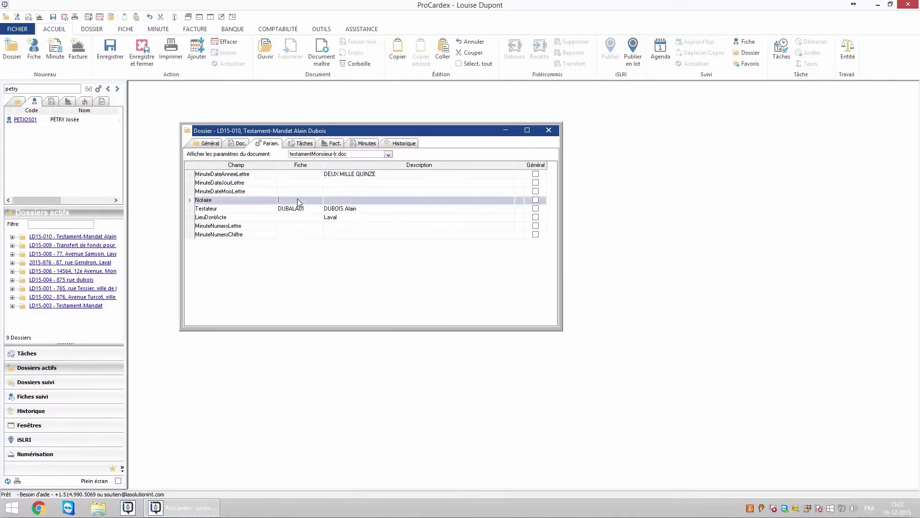
type("notaire")
left_click(315, 191)
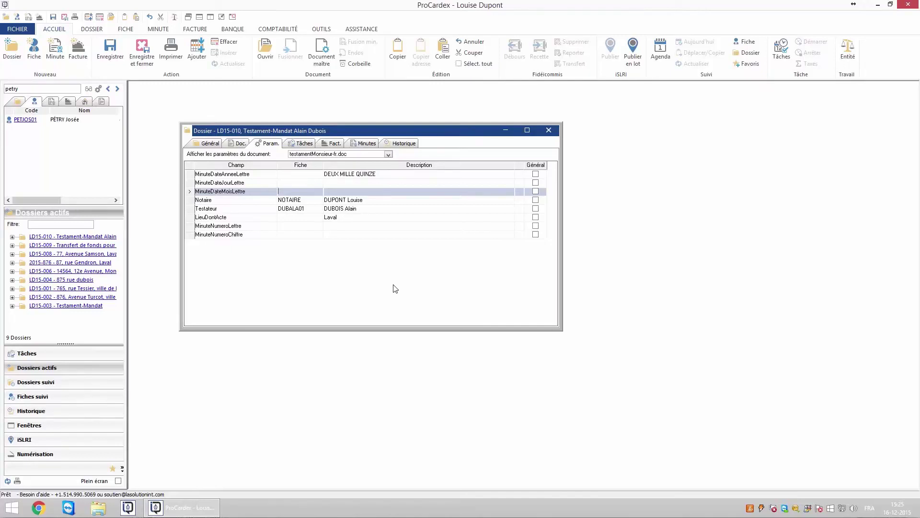
left_click(237, 144)
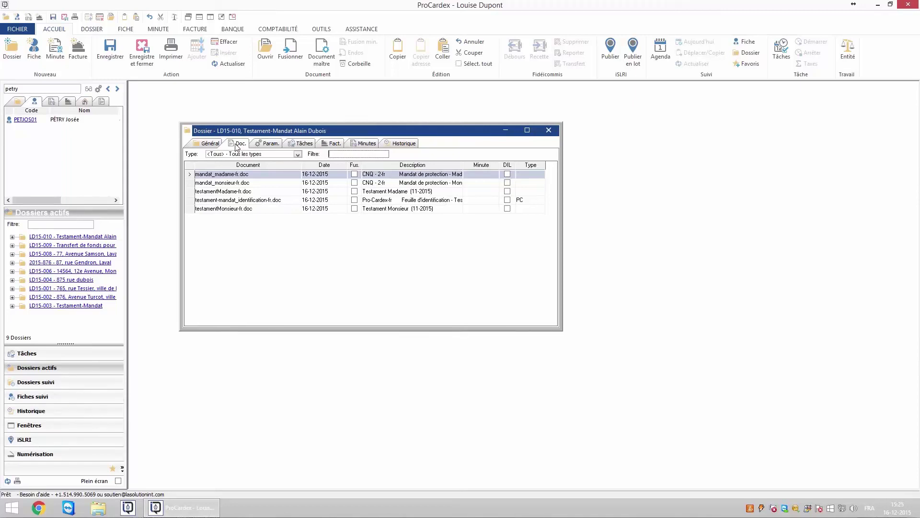
- Delete mandat_madame-fr.doc and testamentMadame-fr.doc from the dossier, confirming each with Oui
left_click(256, 176)
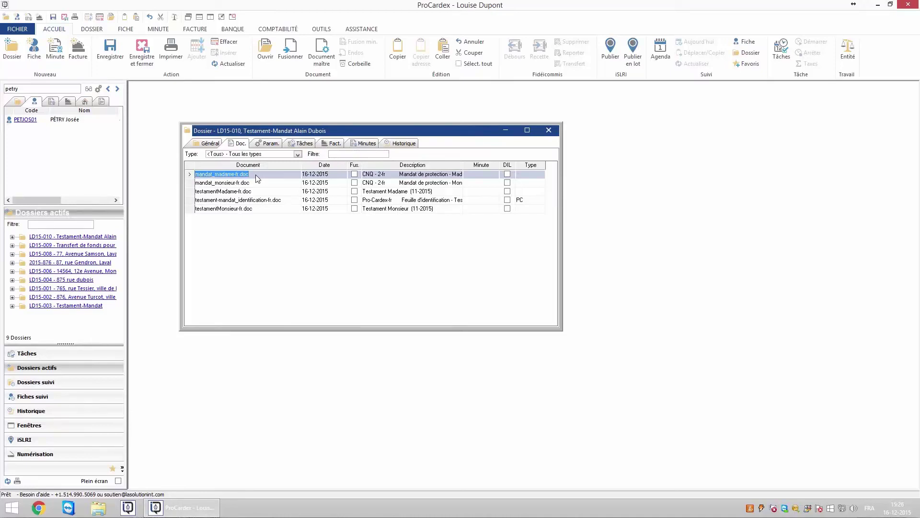
key("Delete")
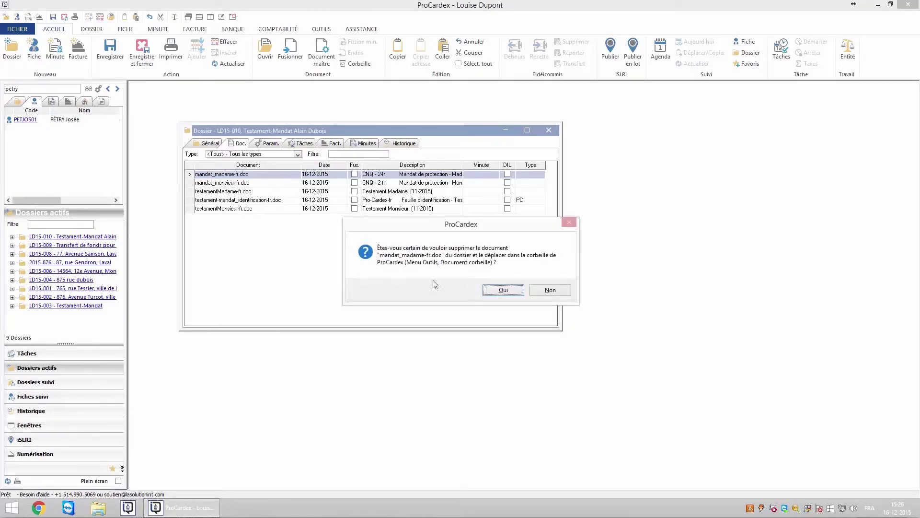
left_click(497, 290)
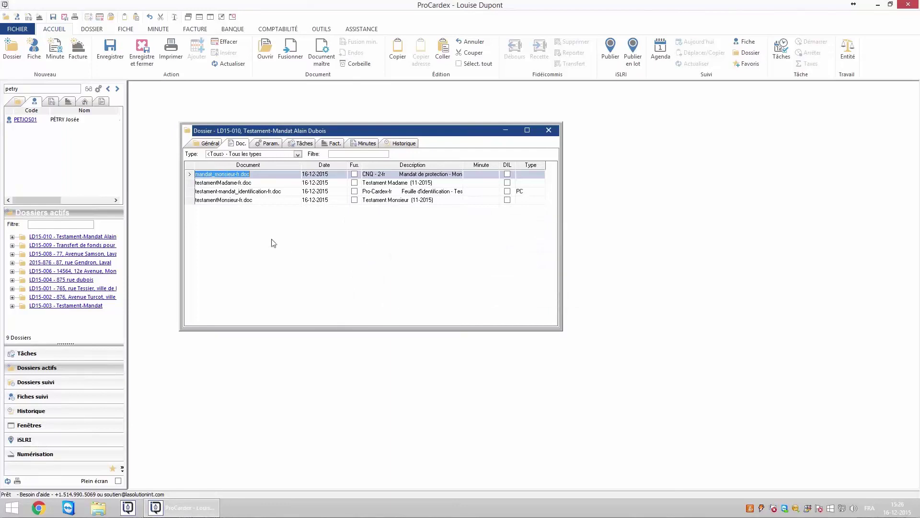
left_click(236, 184)
key("Delete")
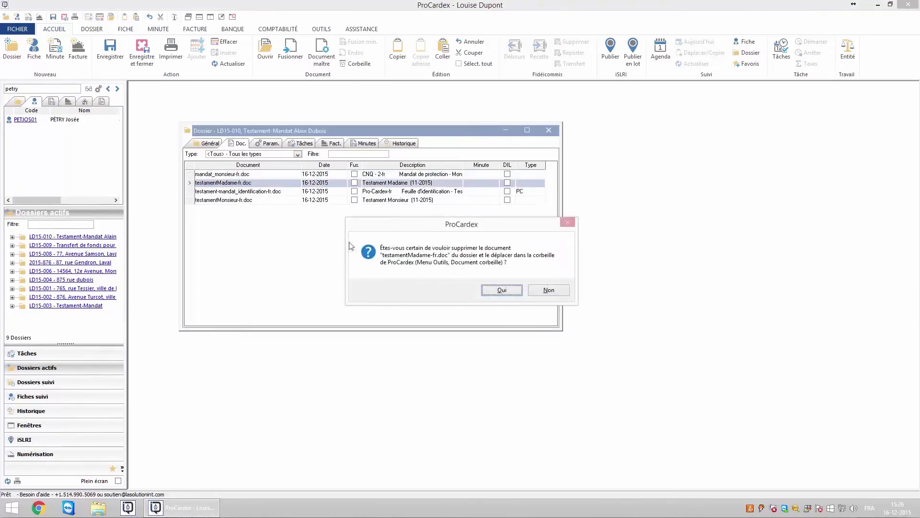
left_click(501, 291)
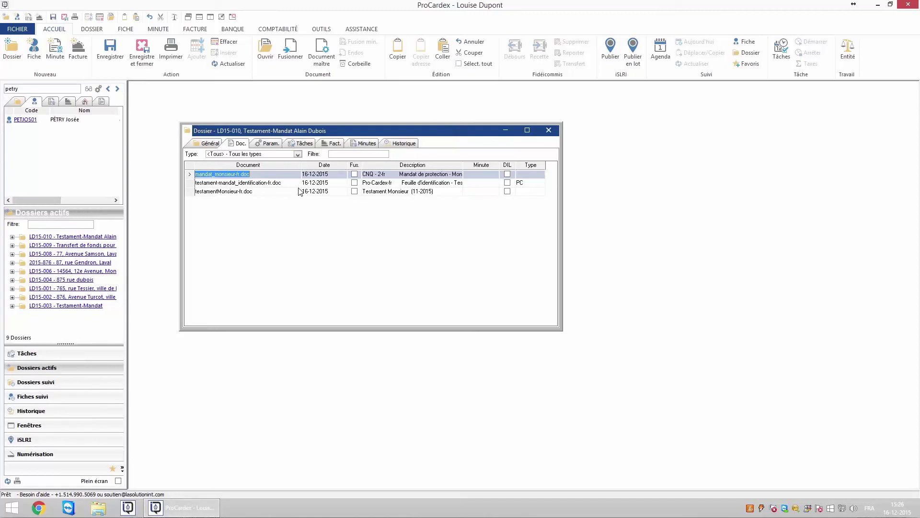
left_click(90, 30)
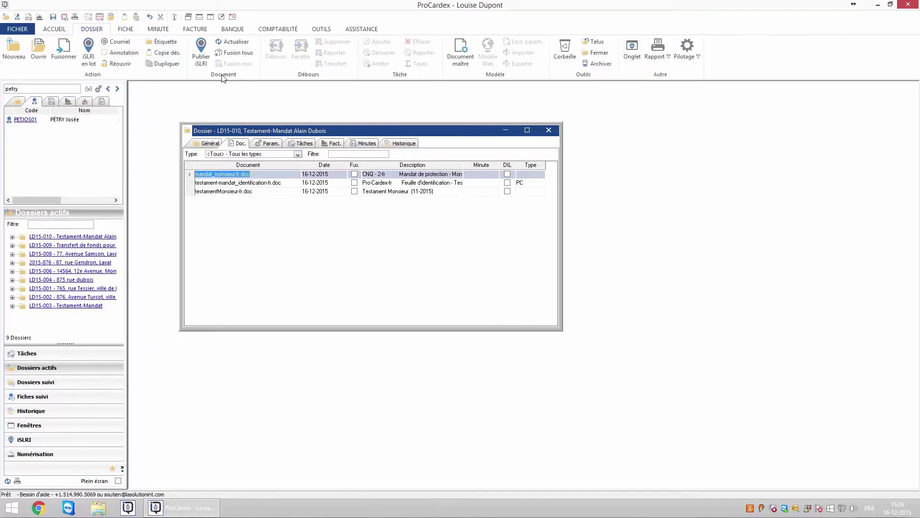
- Run Fusion tous and confirm, merging all three remaining documents
left_click(236, 54)
left_click(476, 288)
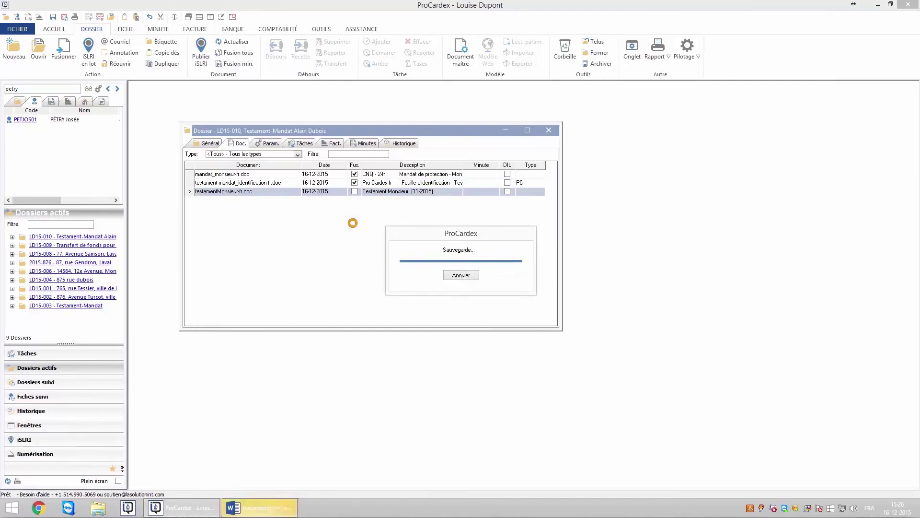
left_click(286, 183)
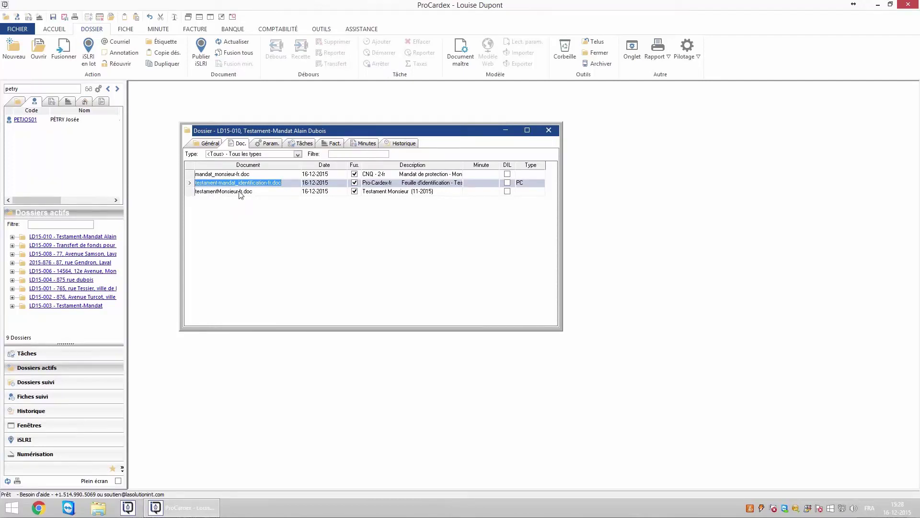
left_click(206, 144)
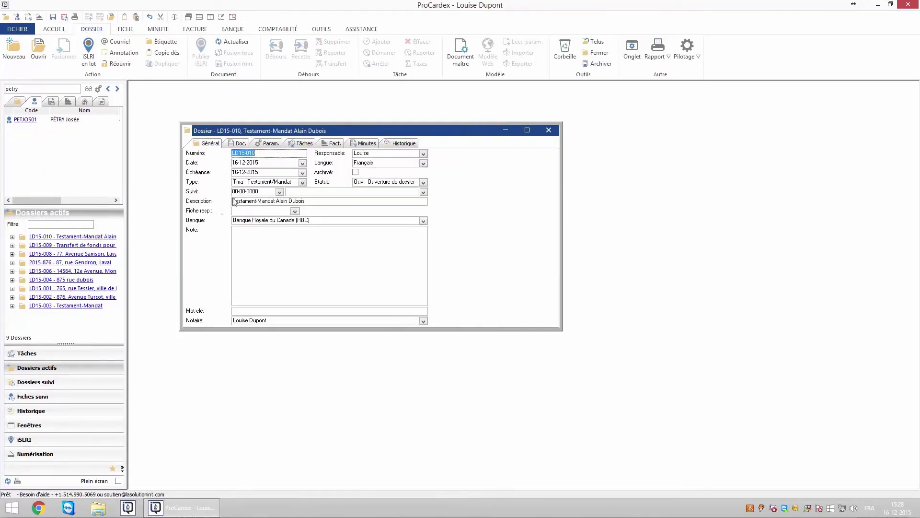
- Drag the testator's fiche from the Dossiers actifs tree into Fiche resp
left_click(246, 212)
left_click(12, 236)
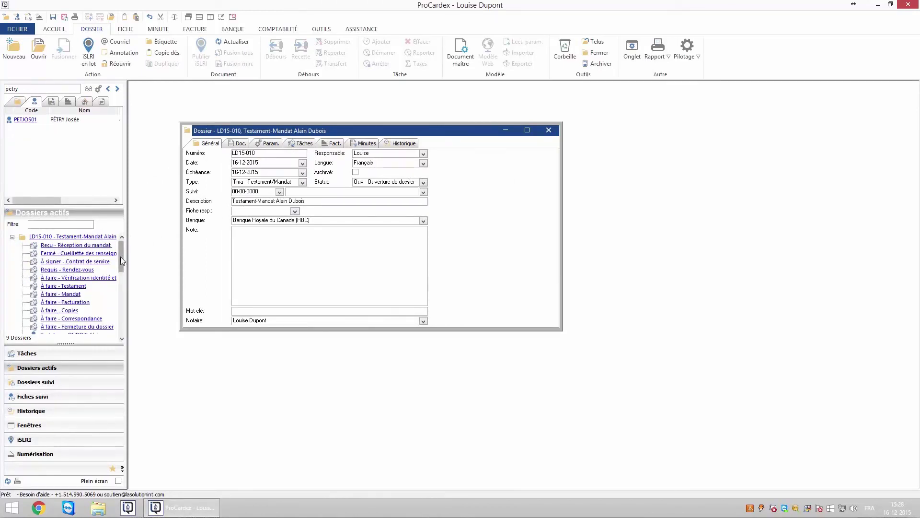
scroll(120, 257, "down", 5)
left_click_drag(104, 265, 242, 216)
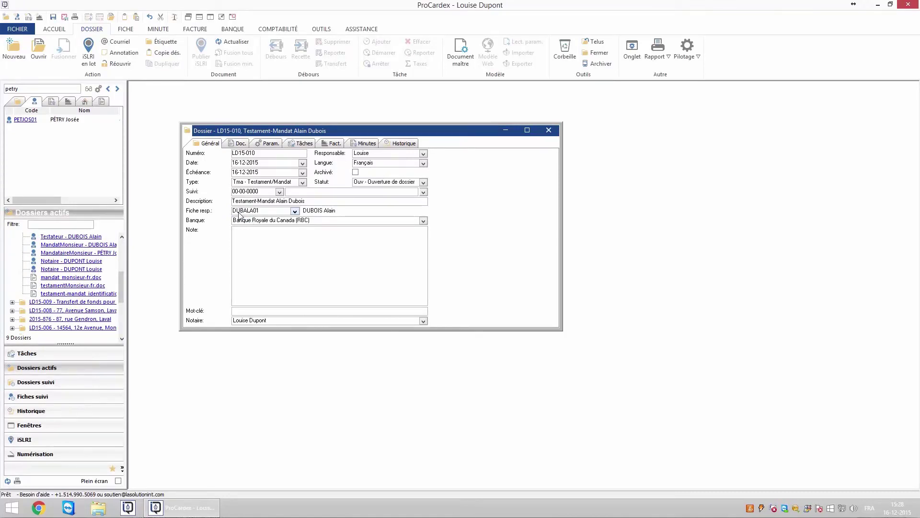
left_click(336, 143)
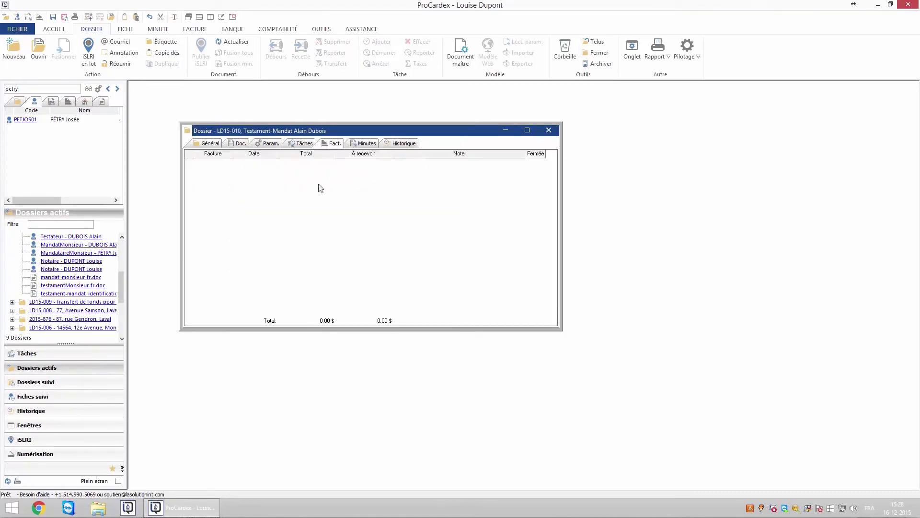
right_click(289, 234)
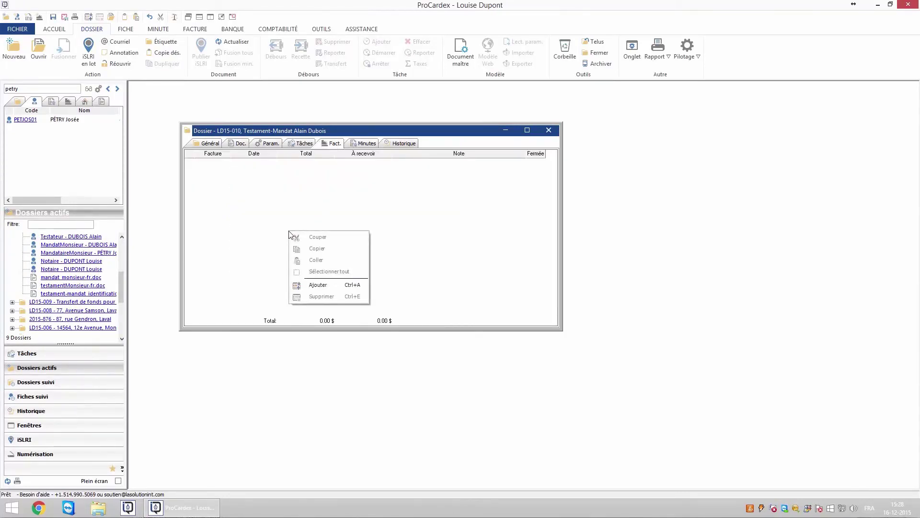
- Add a new invoice to dossier LD15-010 and view its empty Détails lines
left_click(306, 285)
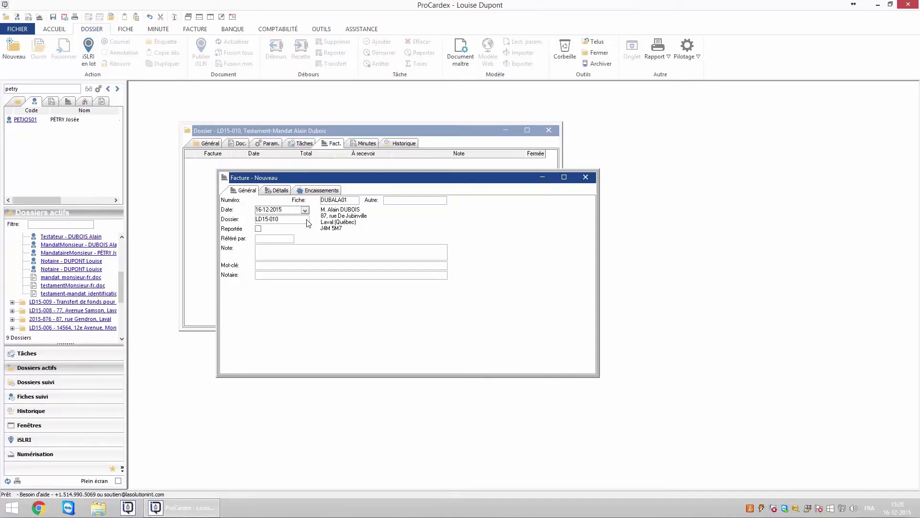
left_click(279, 191)
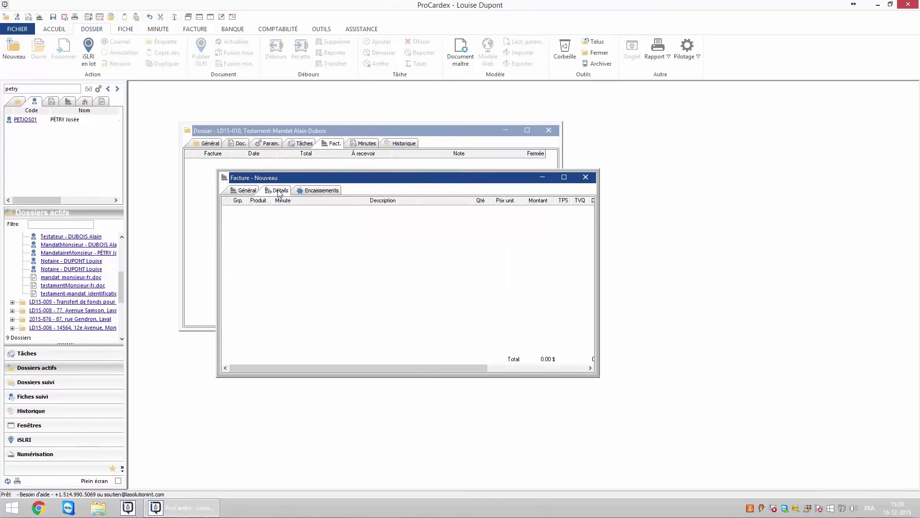
left_click(194, 30)
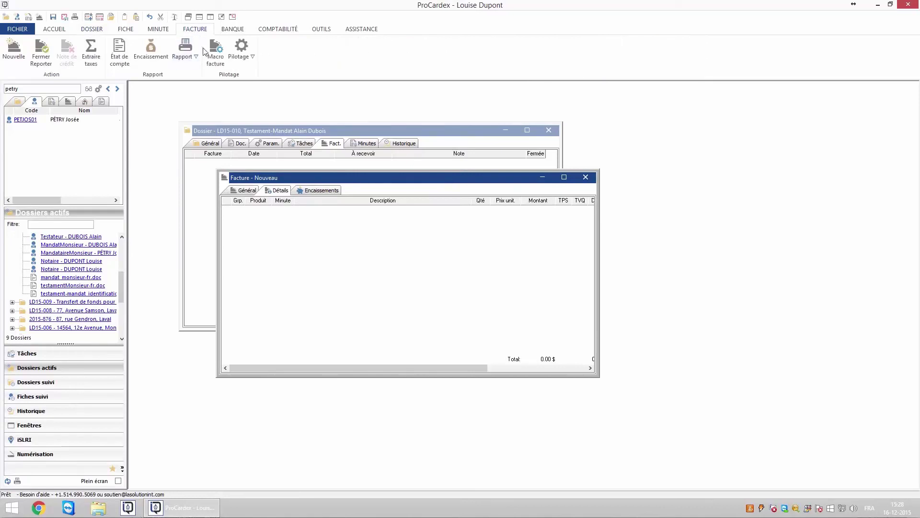
- Apply the Testament et Mandat de protection-fr macro, then merge the invoice with facture_forfait-fr.doc
left_click(219, 61)
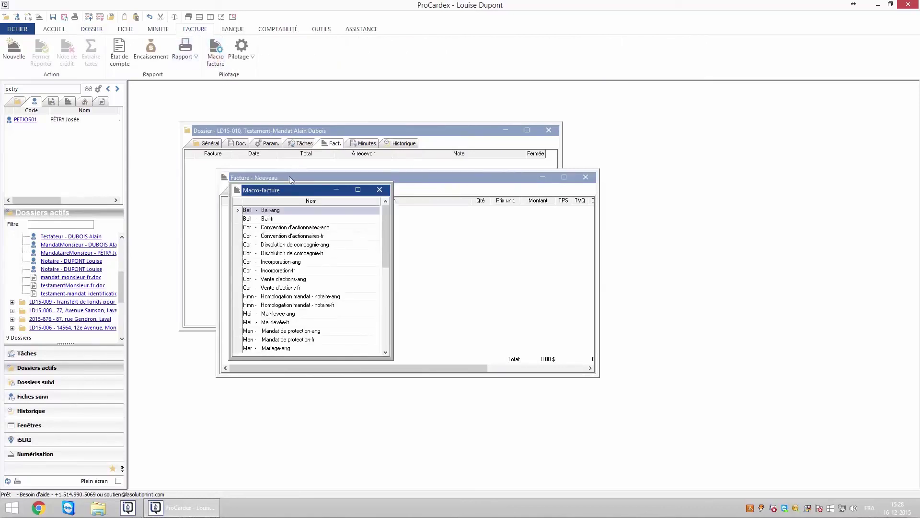
left_click_drag(293, 190, 604, 237)
left_click_drag(696, 307, 697, 369)
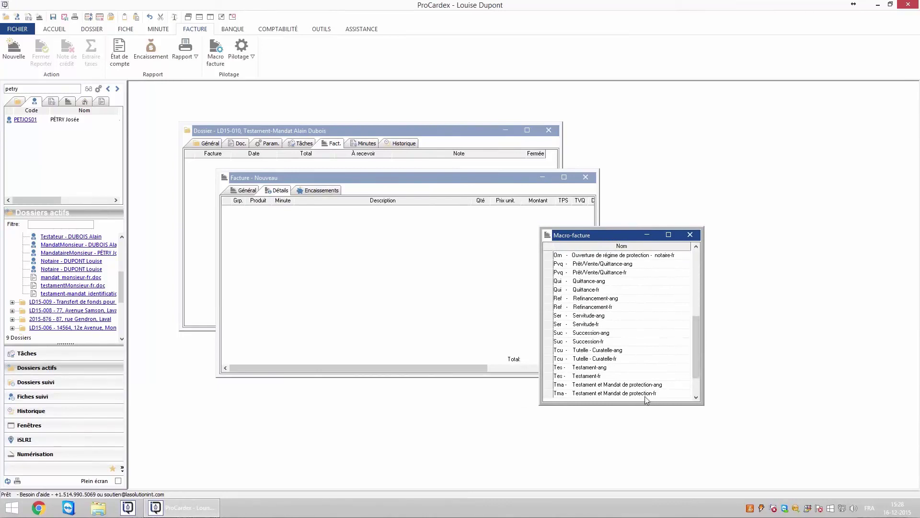
left_click_drag(639, 397, 282, 278)
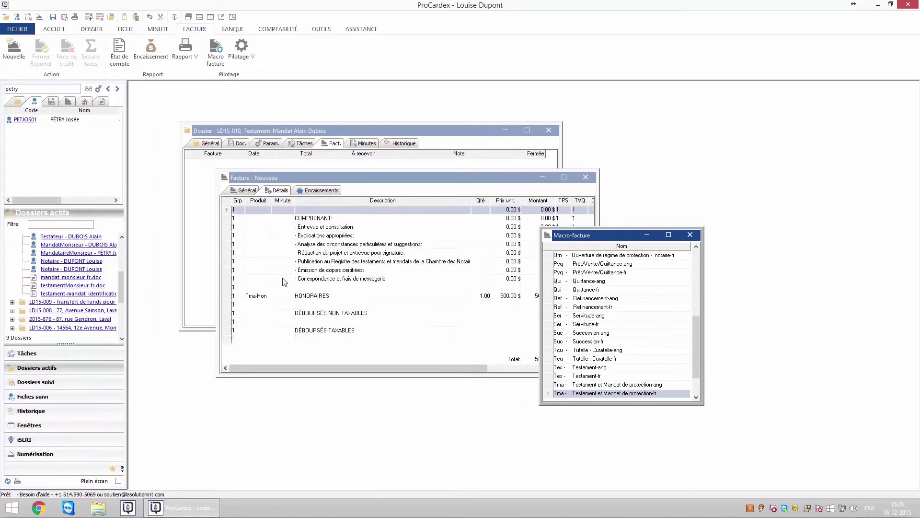
left_click(689, 235)
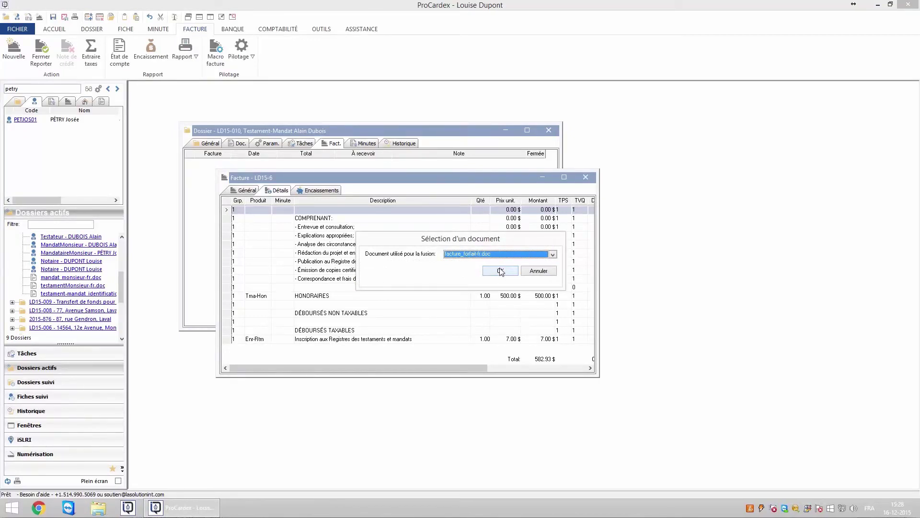
left_click(501, 272)
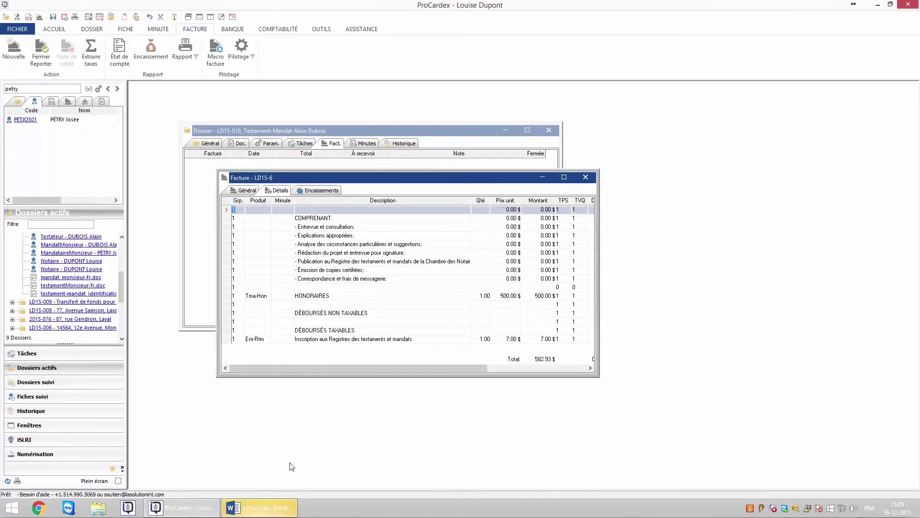
left_click(276, 509)
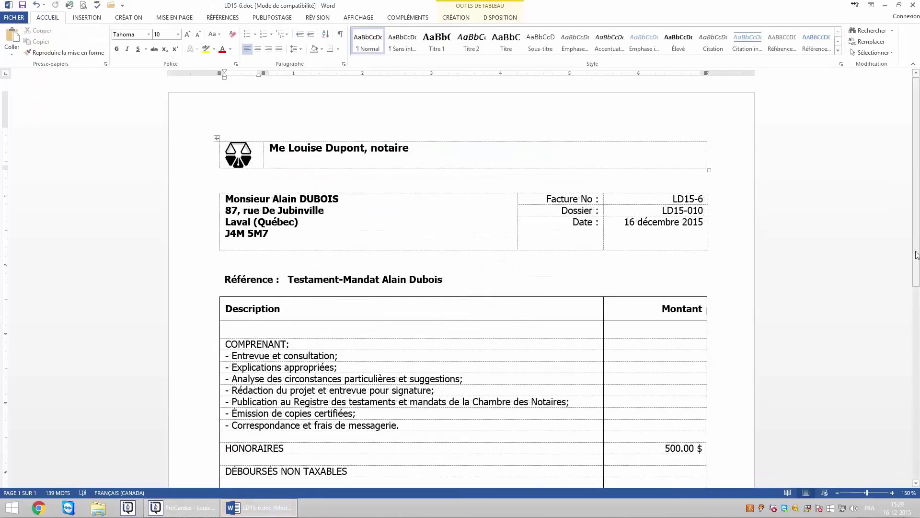
- Review the LD15-6.doc invoice's 500.00 $ fees and 7.00 $ disbursement, then close it in Word
scroll(460, 283, "down", 6)
scroll(919, 396, "down", 3)
scroll(918, 397, "up", 6)
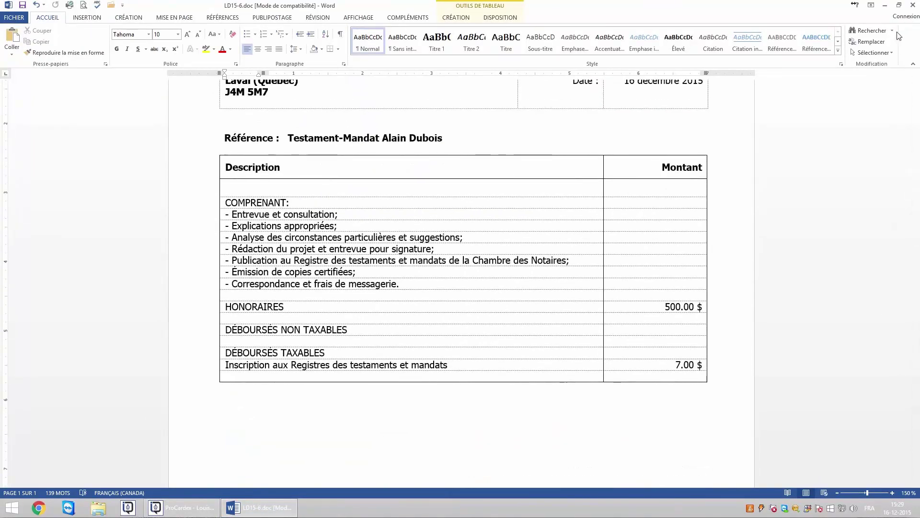
left_click(913, 5)
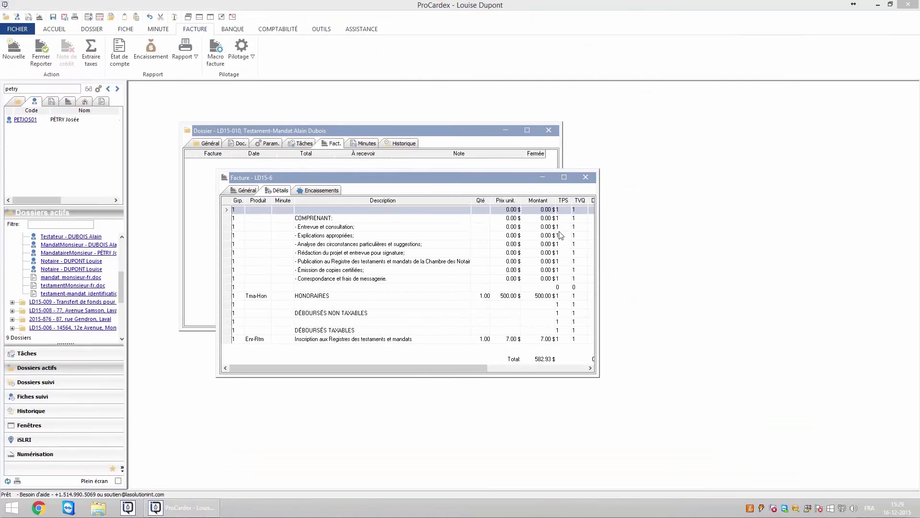
- Close the invoice details, then add minute 371 to mandat_monsieur-fr.doc and 372 to testamentMonsieur-fr.doc
left_click(469, 237)
key("Escape")
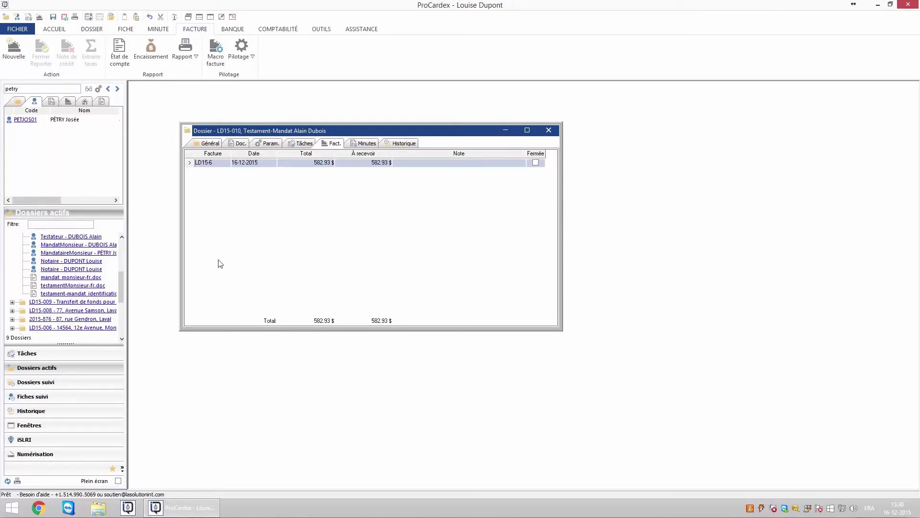
left_click(238, 144)
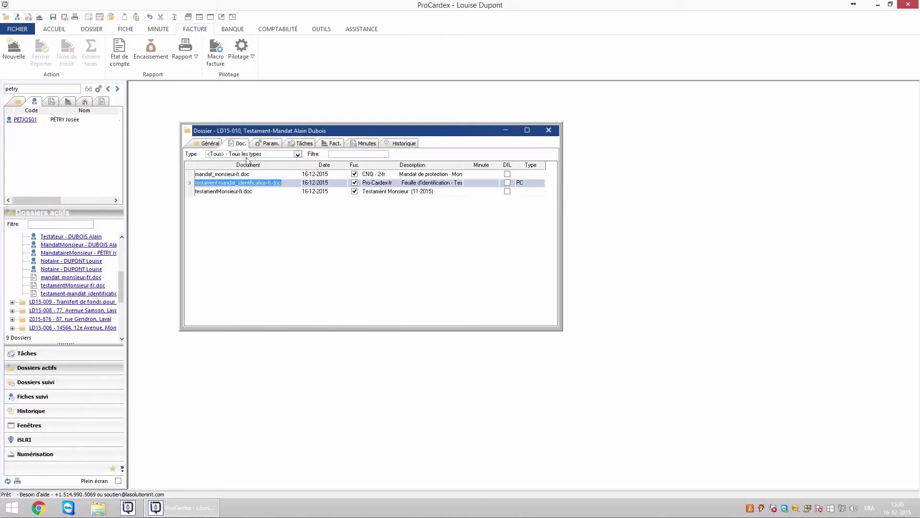
left_click(247, 174)
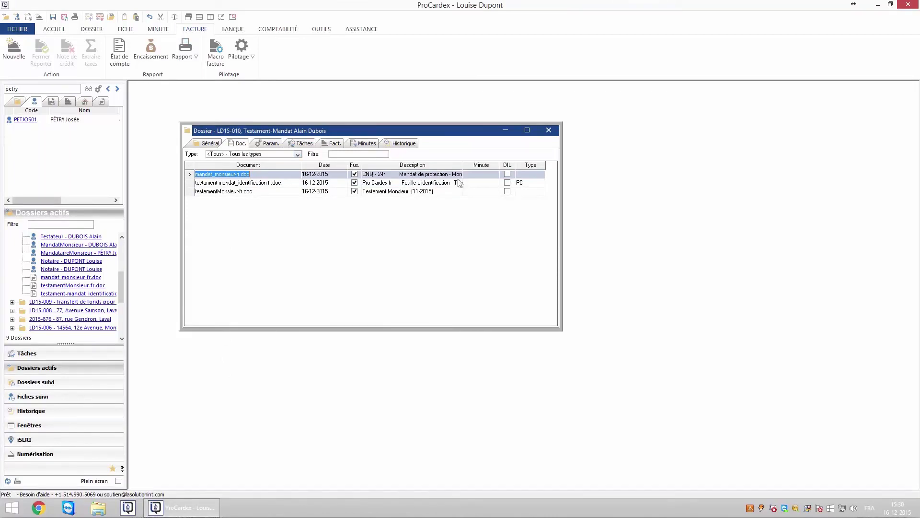
double_click(481, 175)
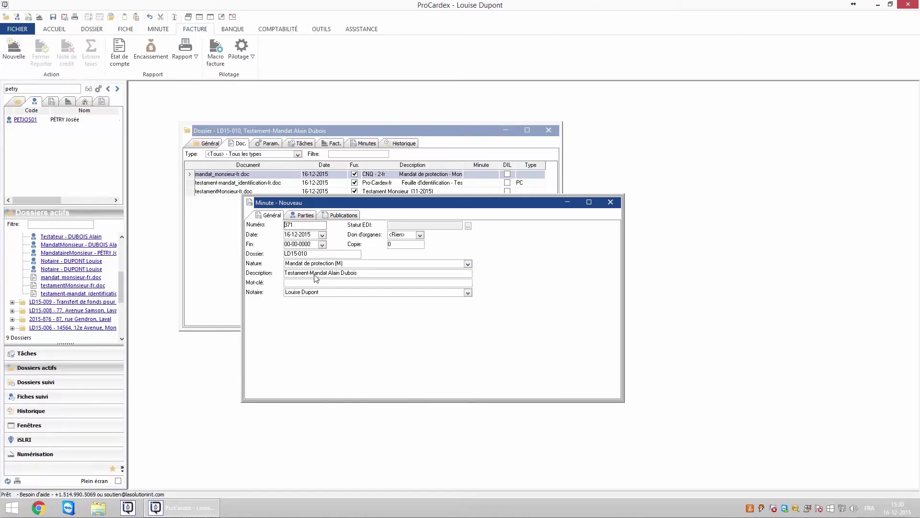
left_click(306, 216)
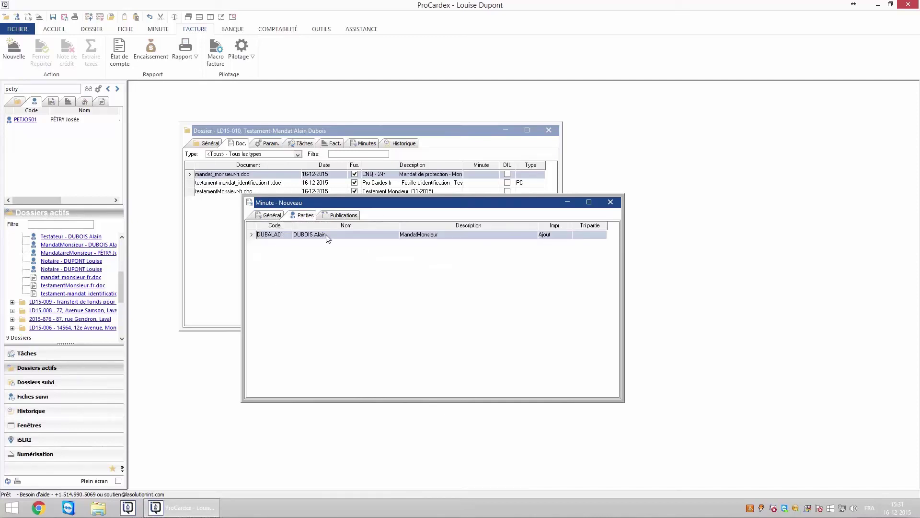
key("Escape")
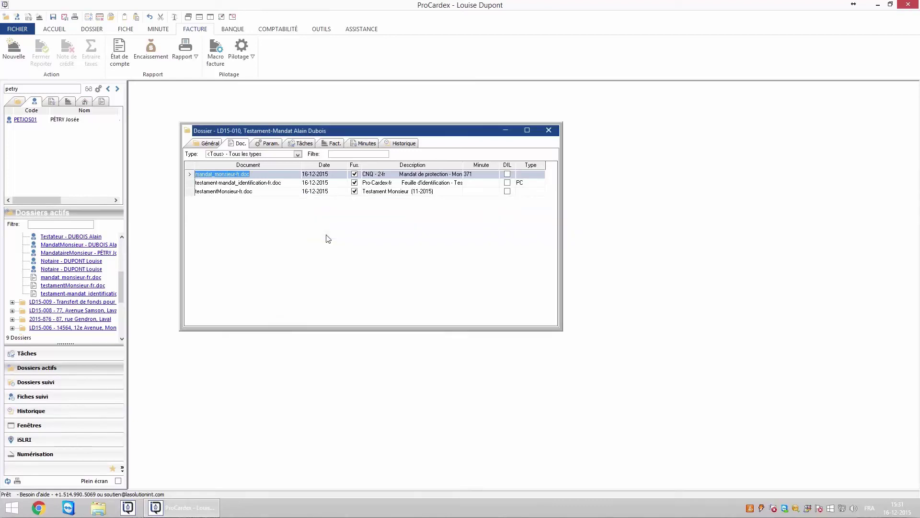
left_click(482, 192)
double_click(481, 192)
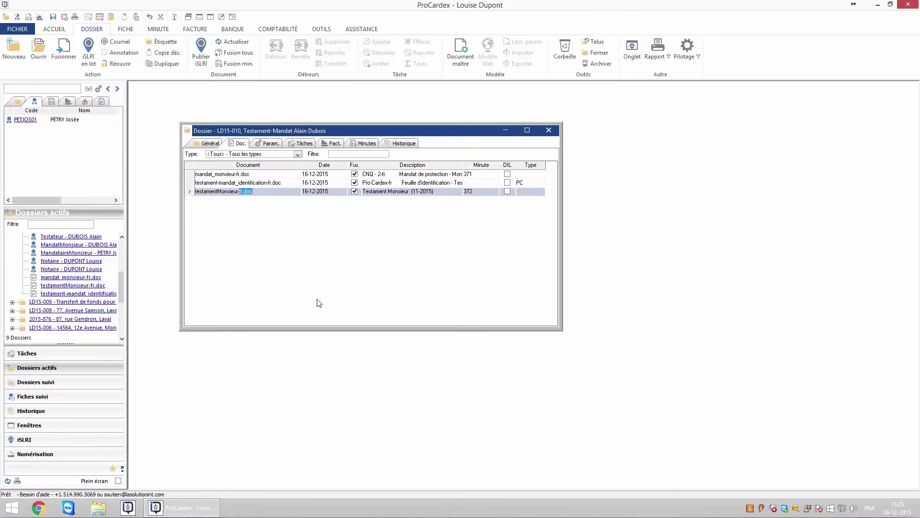
- Merge minute details into mandat_monsieur-fr.doc, confirm act number 371 at its end, and close Word
left_click(259, 176)
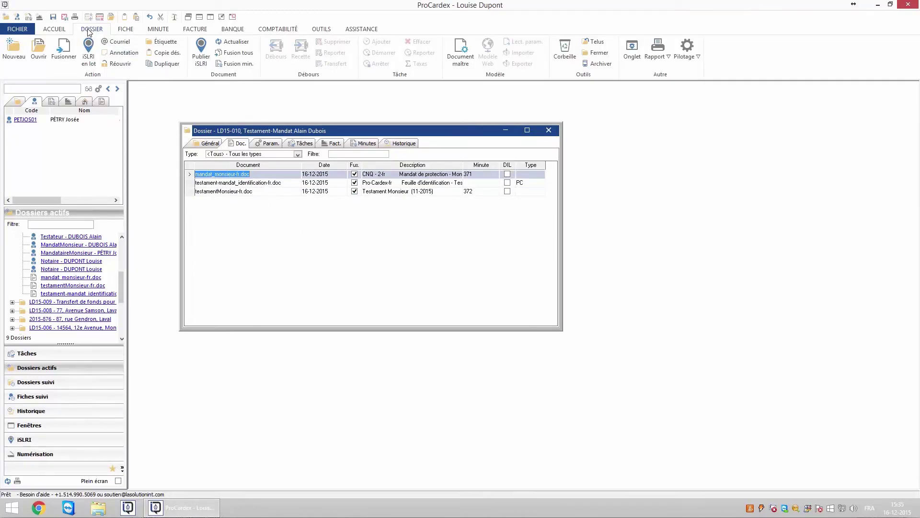
left_click(231, 64)
double_click(258, 177)
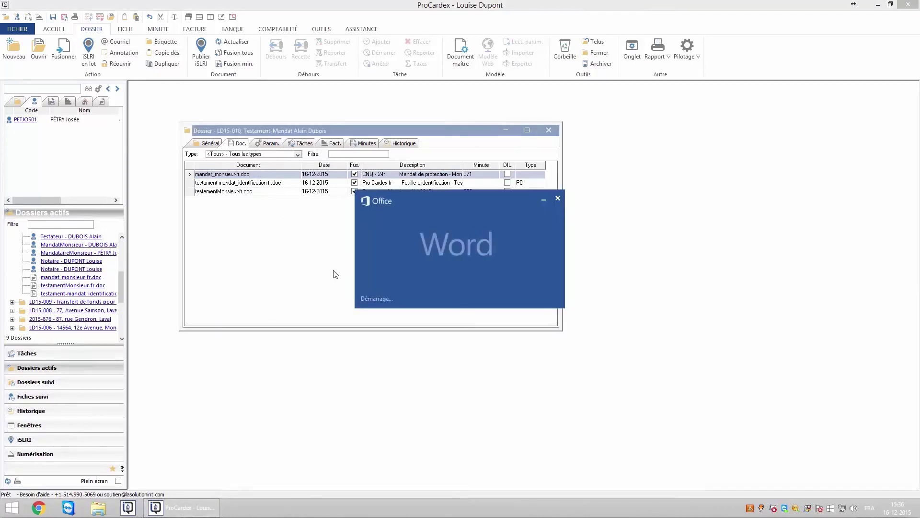
scroll(487, 350, "down", 2)
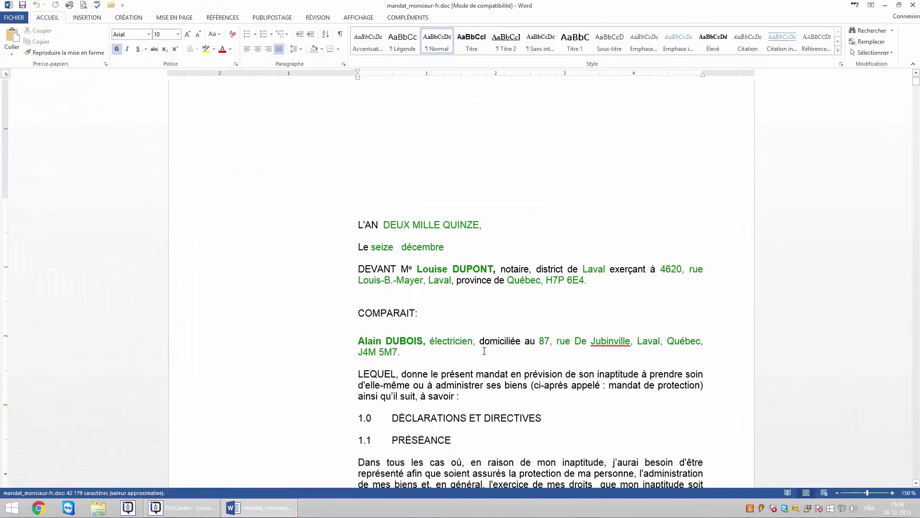
key("ctrl+End")
key("Page_Up")
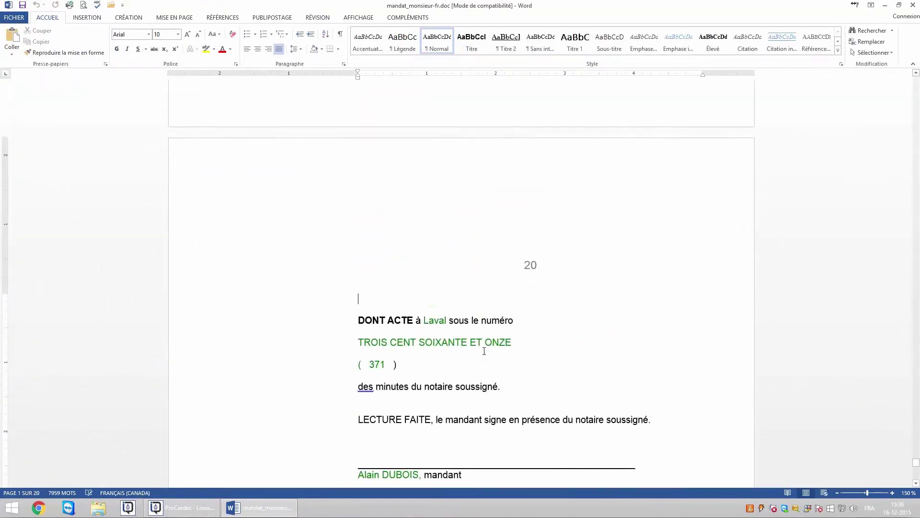
left_click(913, 7)
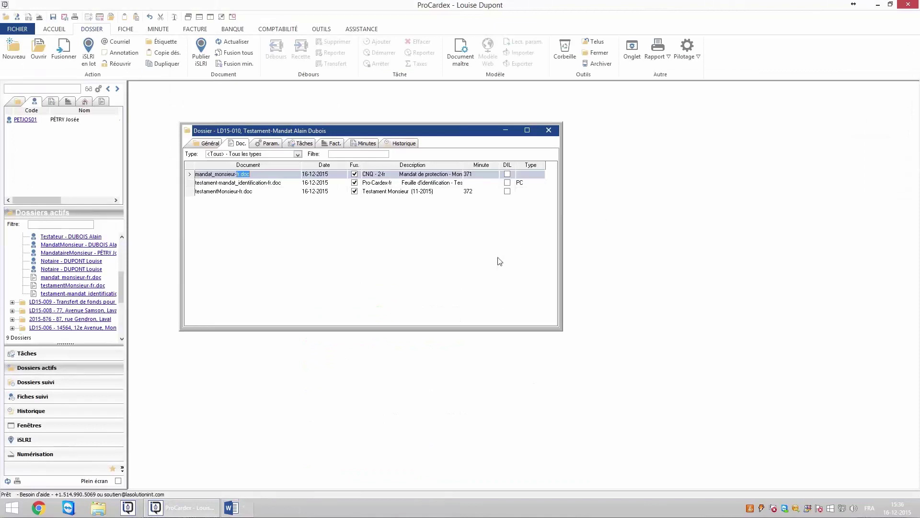
- Run Fusion min. on testamentMonsieur-fr.doc to merge its minute details
left_click(237, 191)
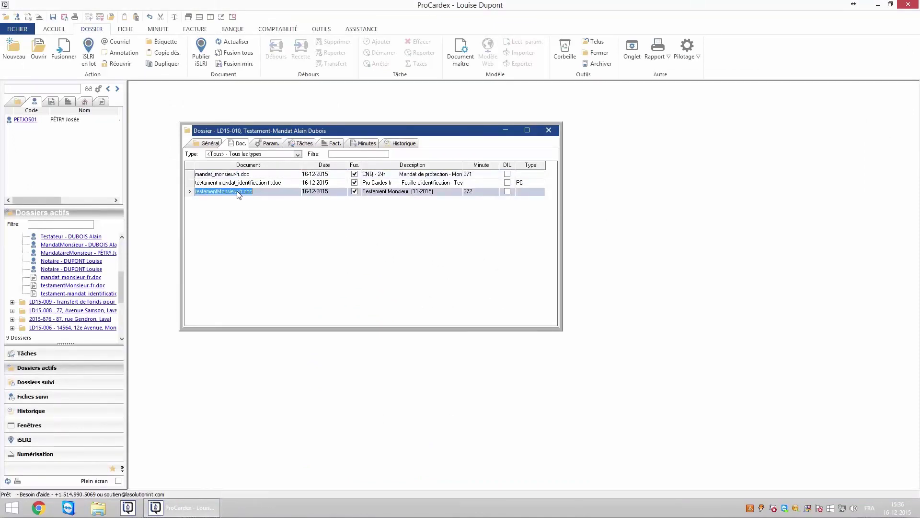
left_click(237, 64)
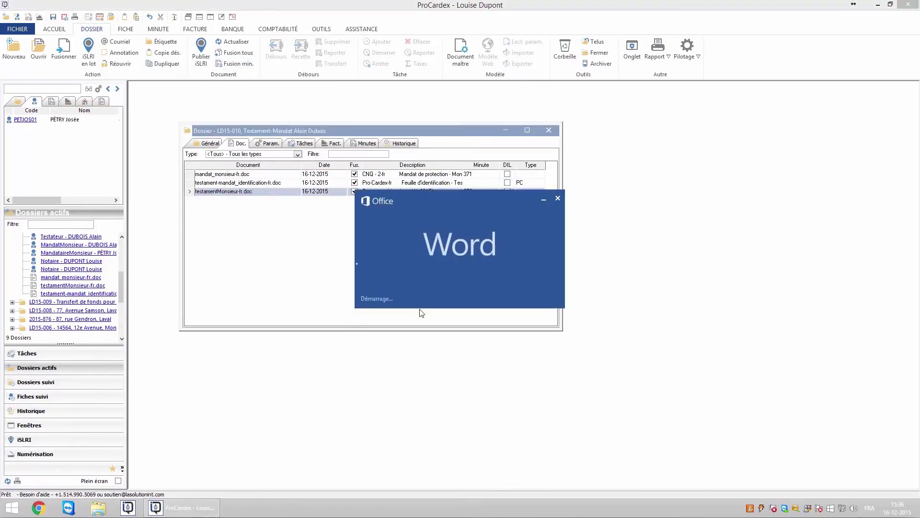
- Scroll through the testament in Word to check it carries act number 372
scroll(418, 309, "down", 20)
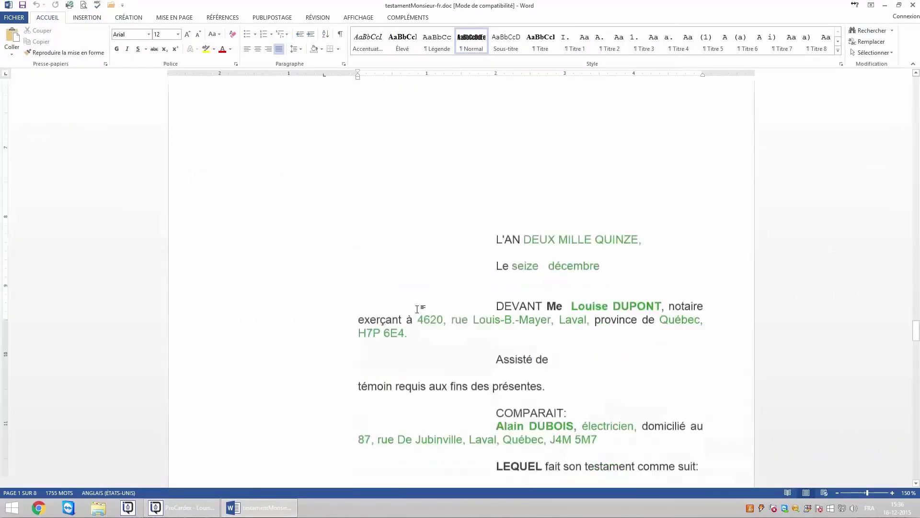
scroll(418, 309, "up", 10)
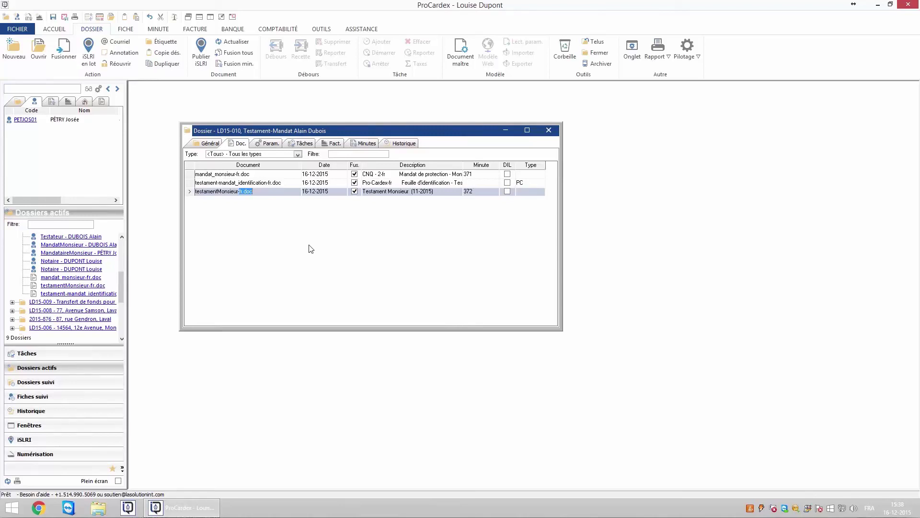
- Open the testator's client fiche from Param., review address and postal code, and tick NAS
left_click(267, 143)
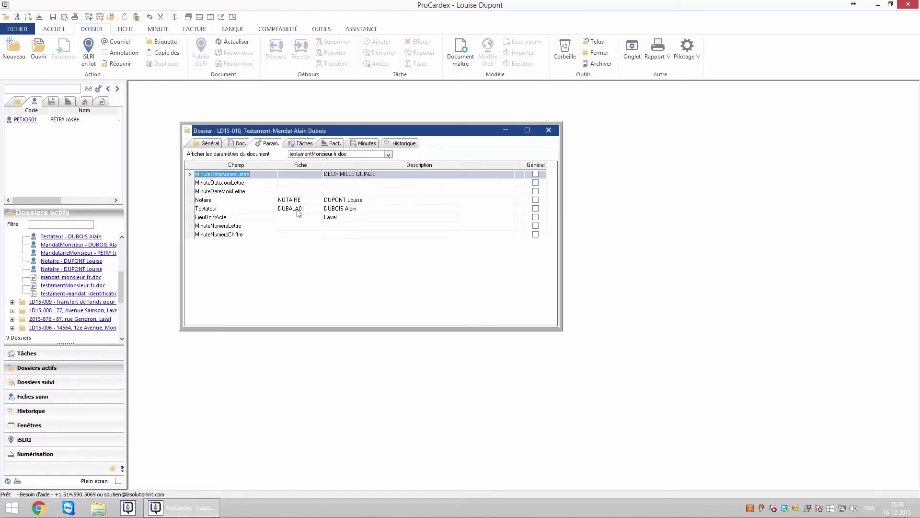
double_click(298, 213)
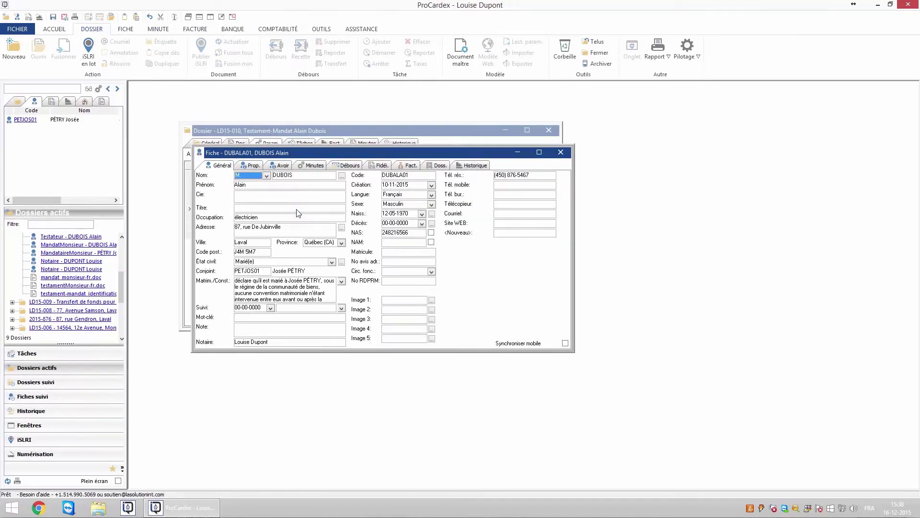
left_click(274, 230)
key("Tab")
left_click(264, 253)
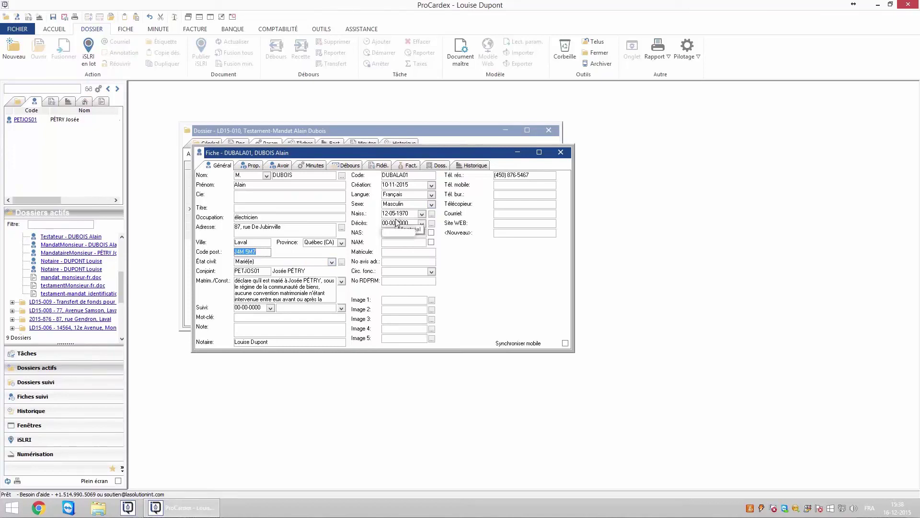
left_click(396, 246)
left_click(432, 233)
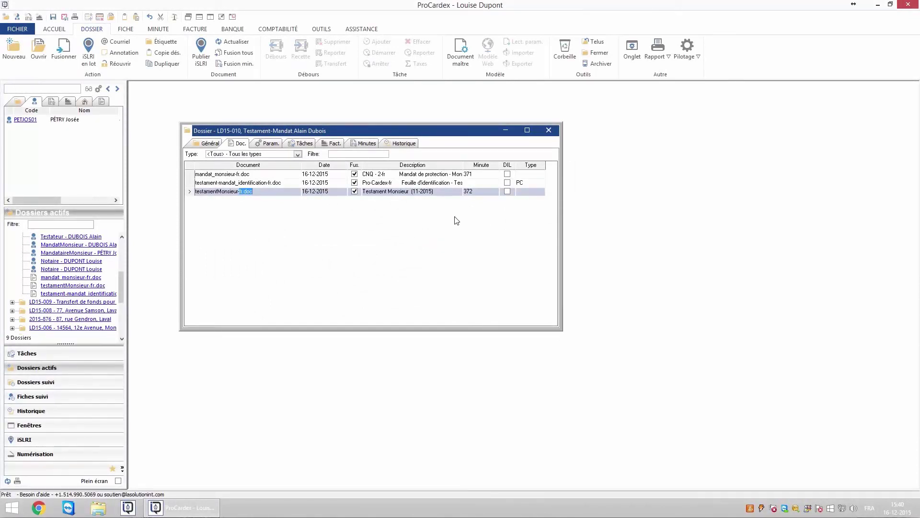
- Open minute 371 and leave its organ donation setting unspecified
left_click(471, 173)
left_click(471, 174)
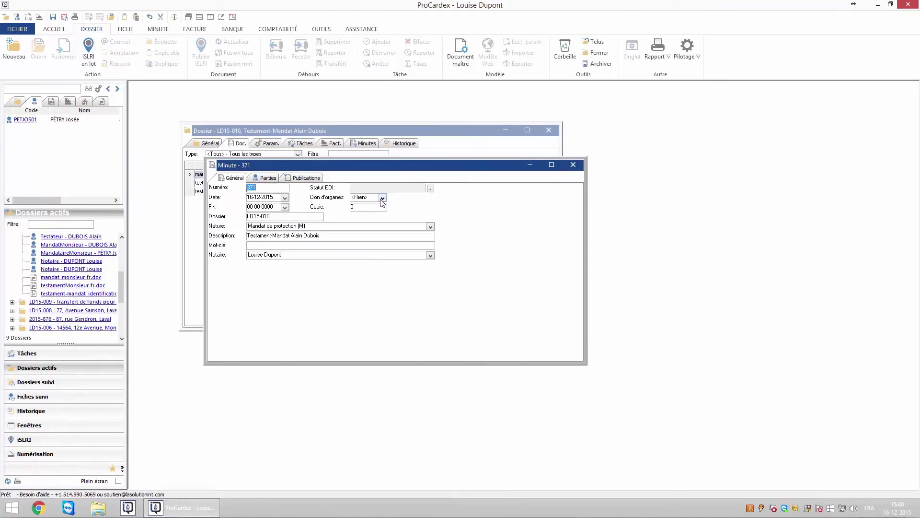
left_click(383, 198)
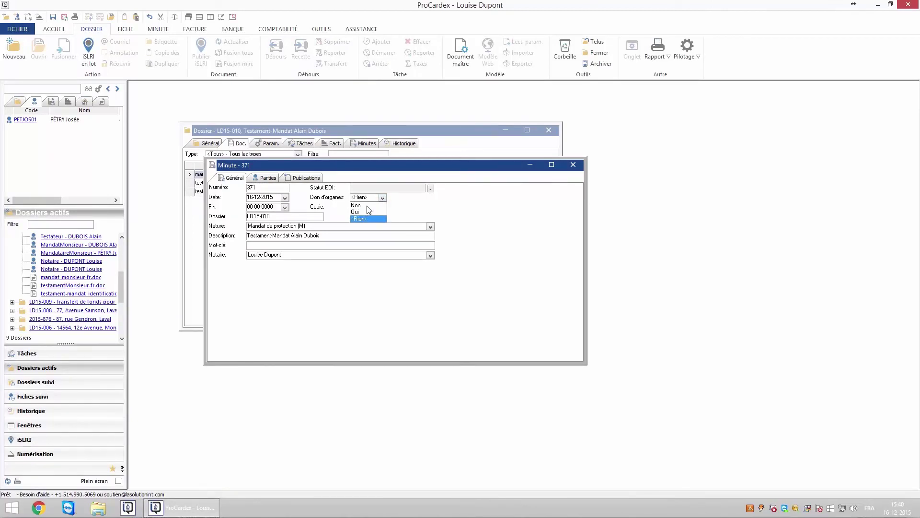
left_click(411, 213)
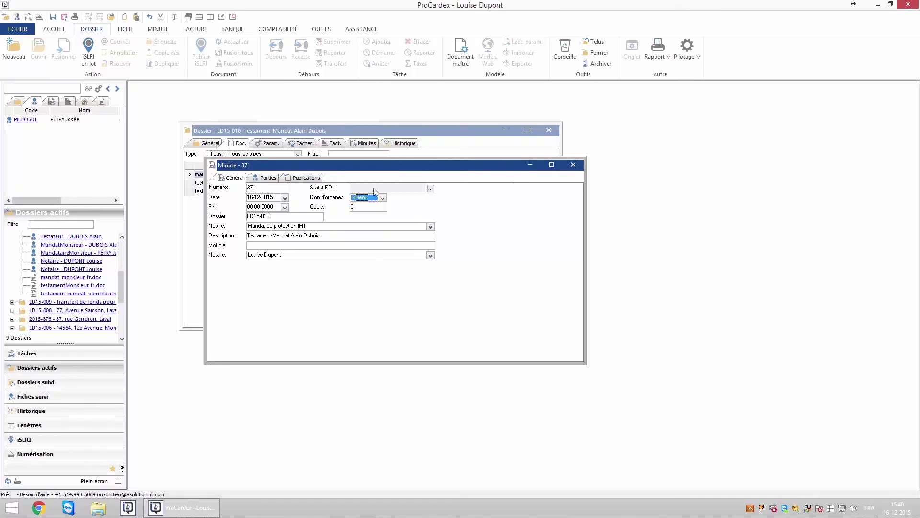
- Review minute 371's parties, keeping the party's print setting at Ajout
left_click(265, 177)
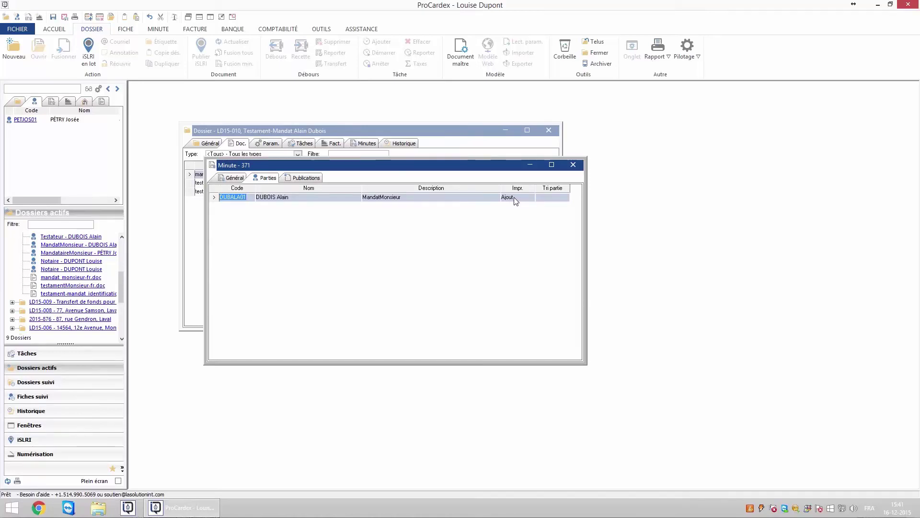
left_click(514, 197)
left_click(509, 215)
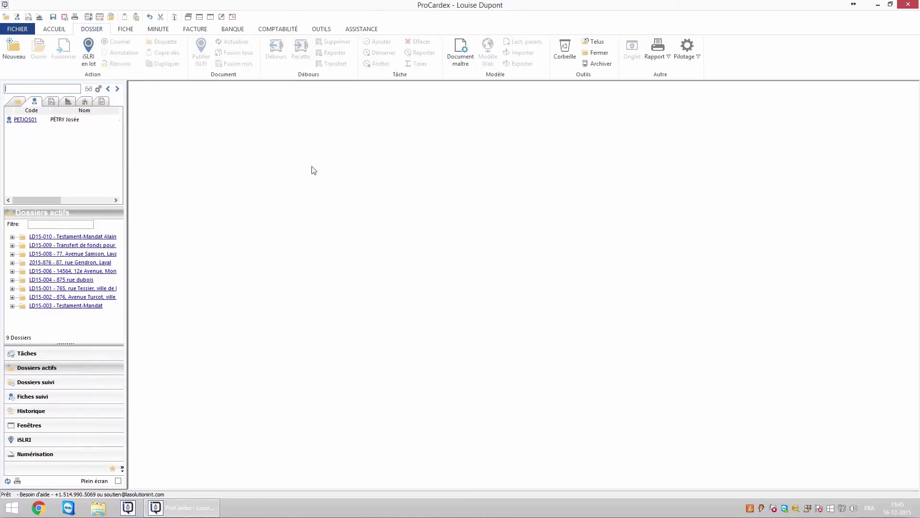
left_click(157, 29)
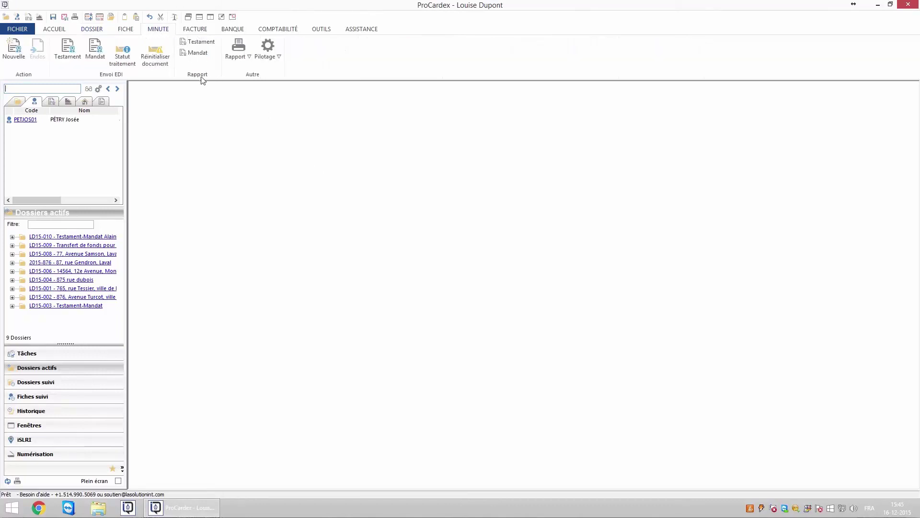
left_click(195, 43)
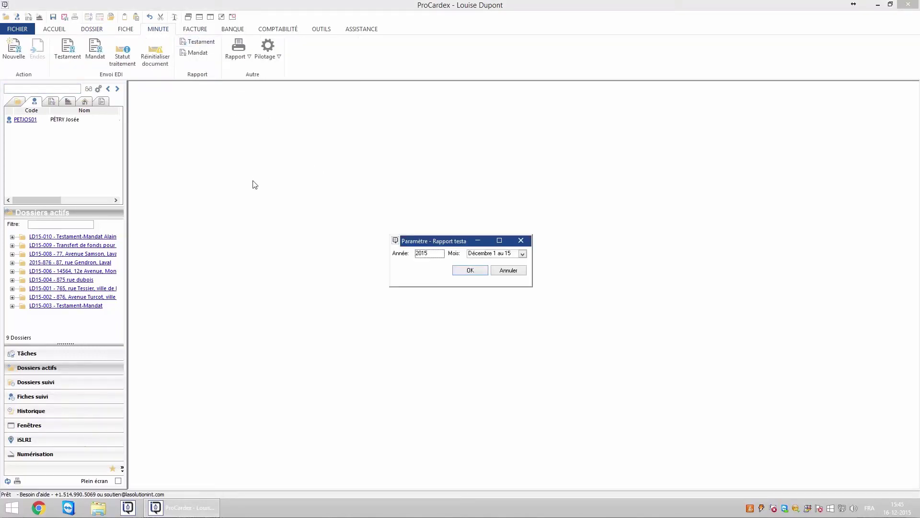
left_click(522, 254)
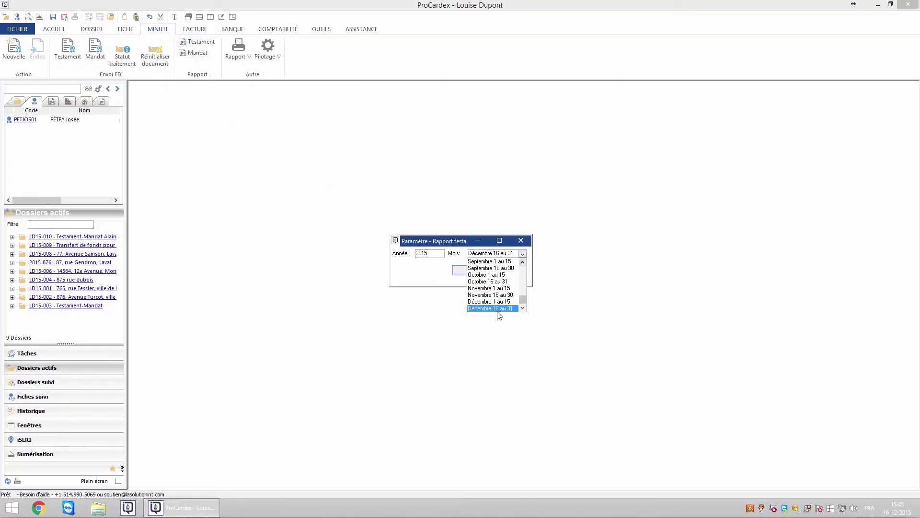
left_click(497, 308)
left_click(470, 271)
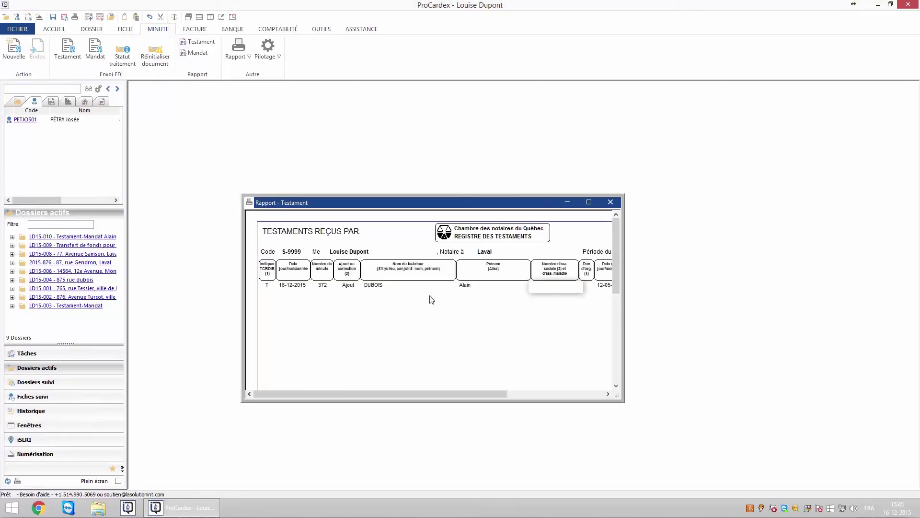
left_click(589, 202)
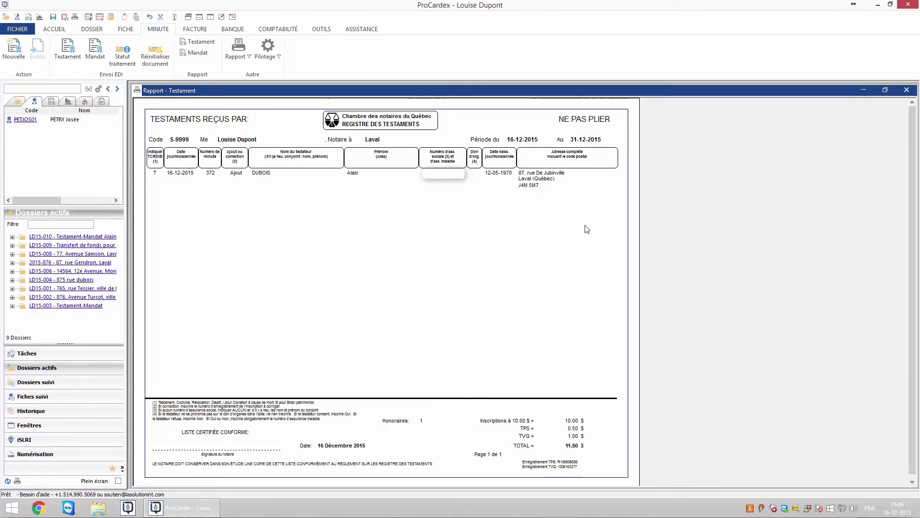
left_click(905, 91)
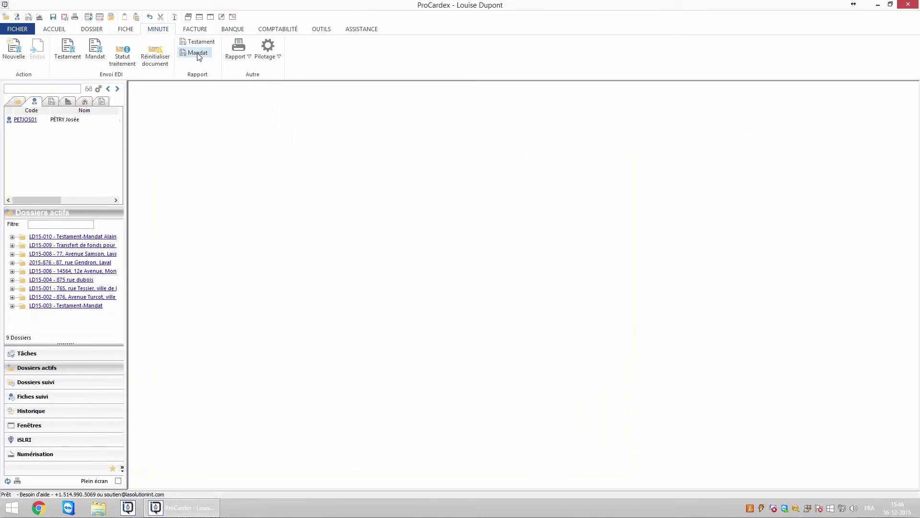
left_click(197, 52)
left_click(522, 253)
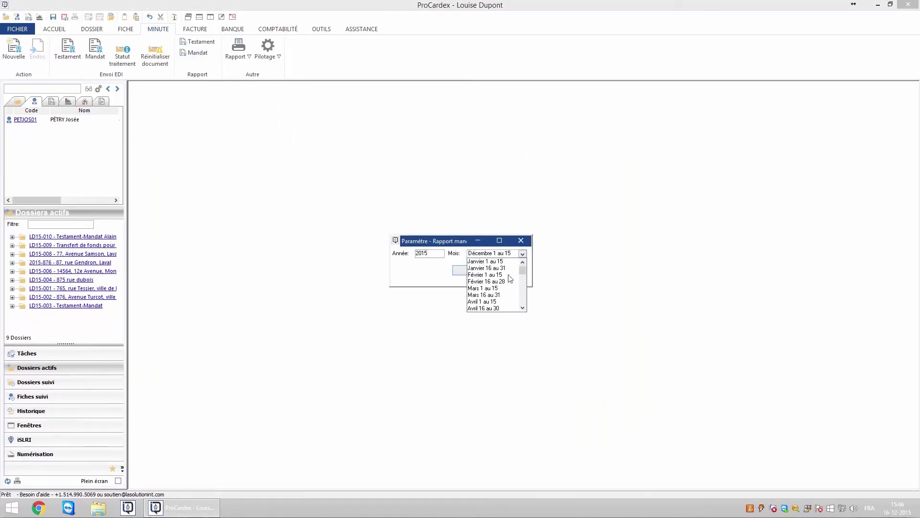
left_click(478, 307)
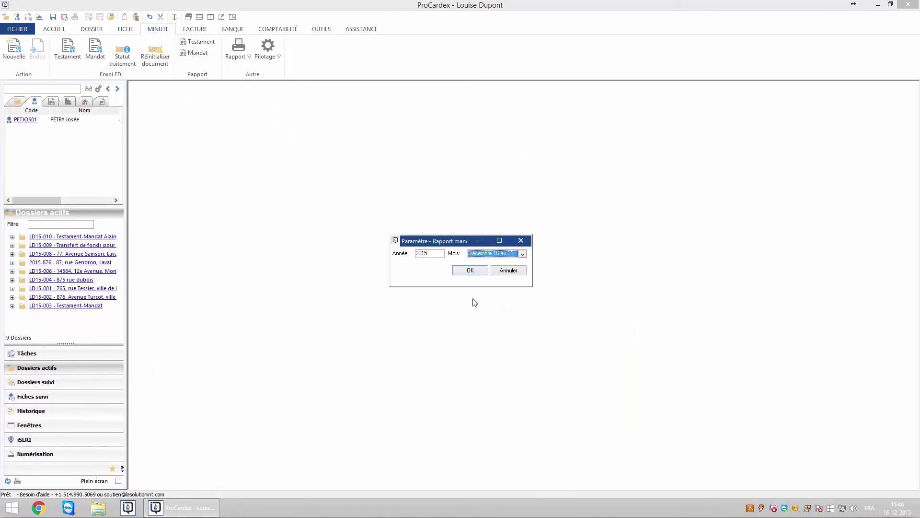
left_click(468, 270)
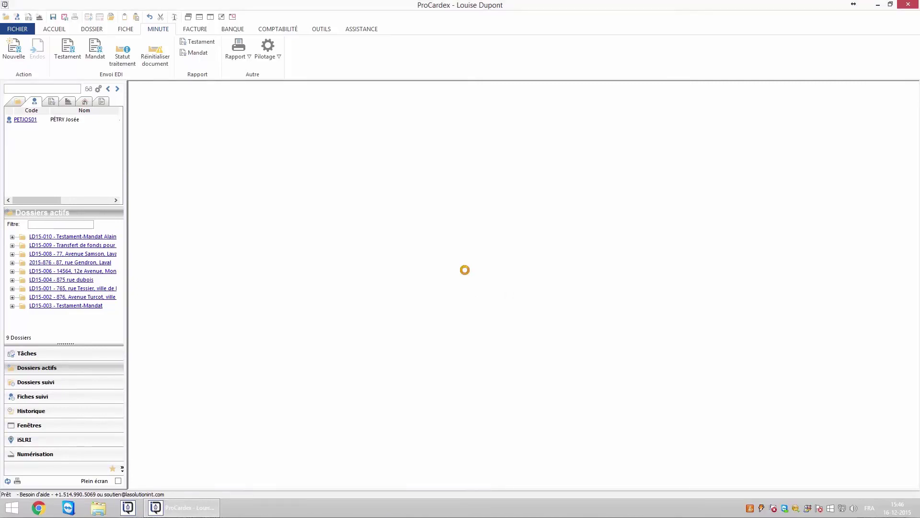
left_click(601, 215)
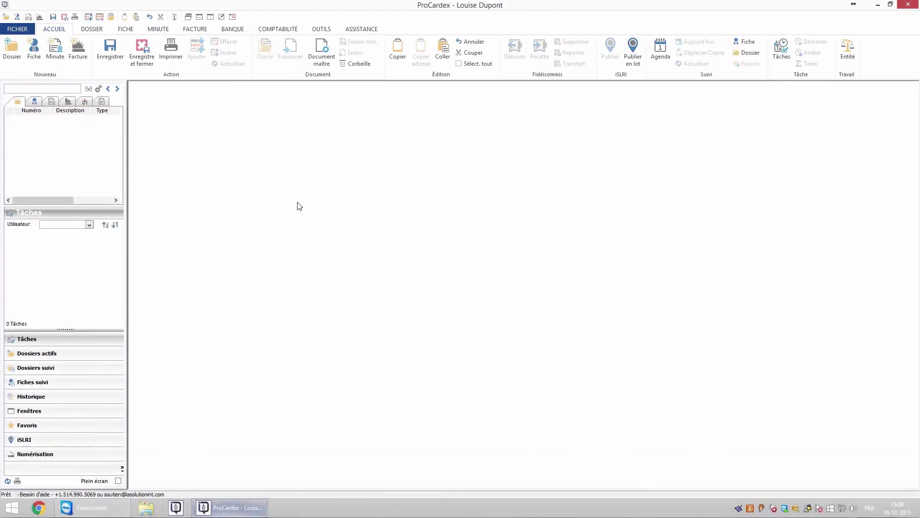
- Start an EDI testament transmission and load minutes for Décembre 16 au 31
left_click(157, 29)
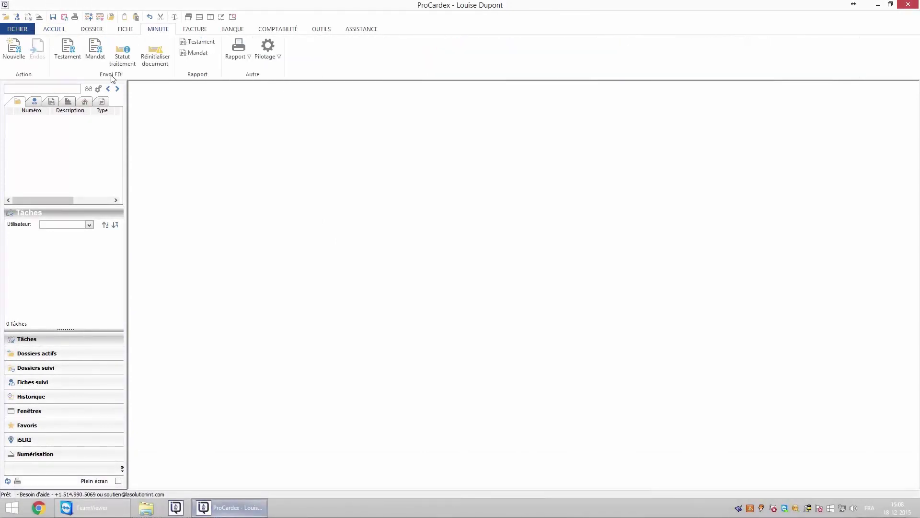
left_click(66, 54)
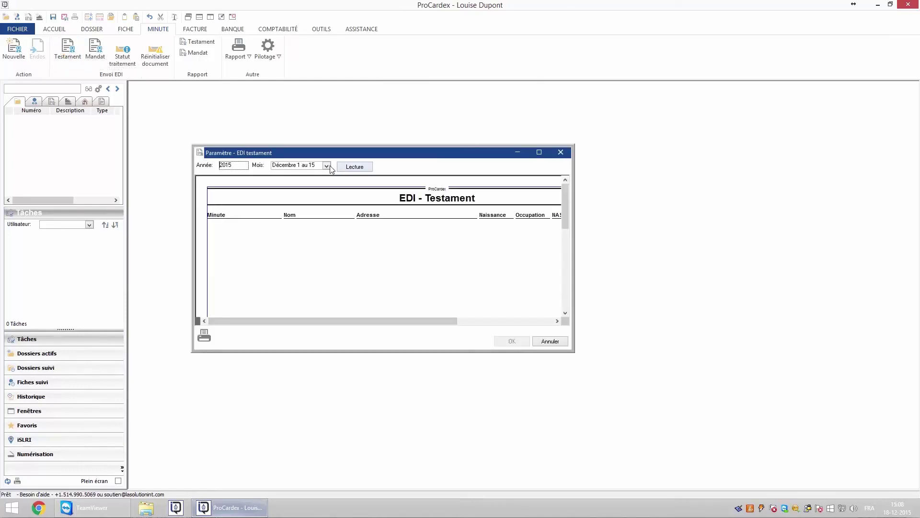
left_click(326, 166)
left_click(307, 219)
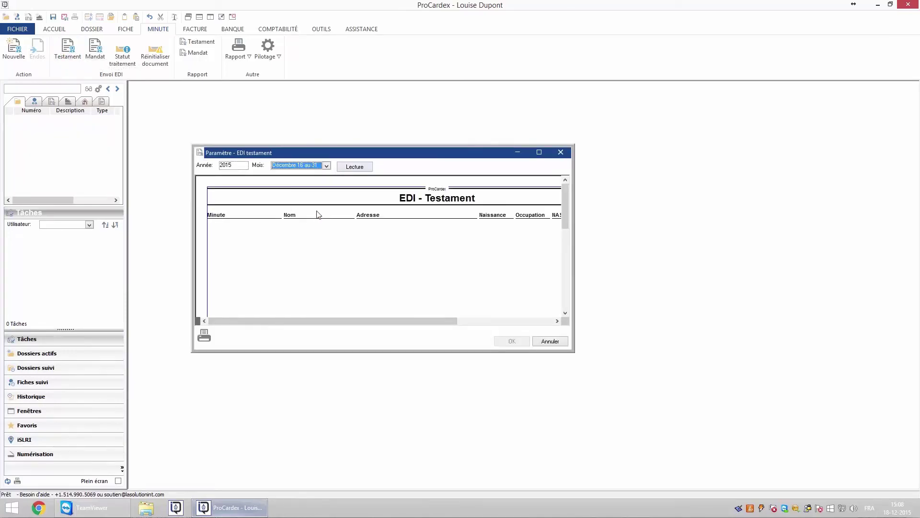
left_click(357, 172)
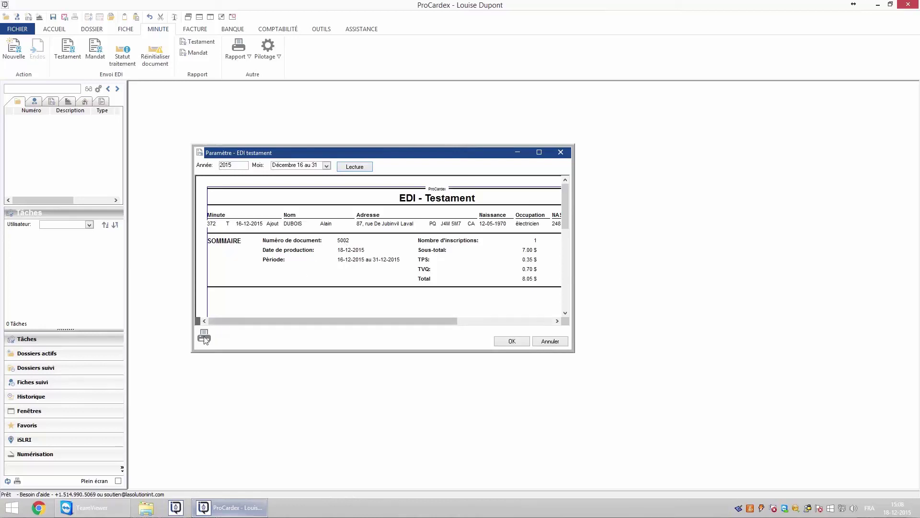
- Cancel printing the EDI report and send the testament batch for minute 372
left_click(205, 336)
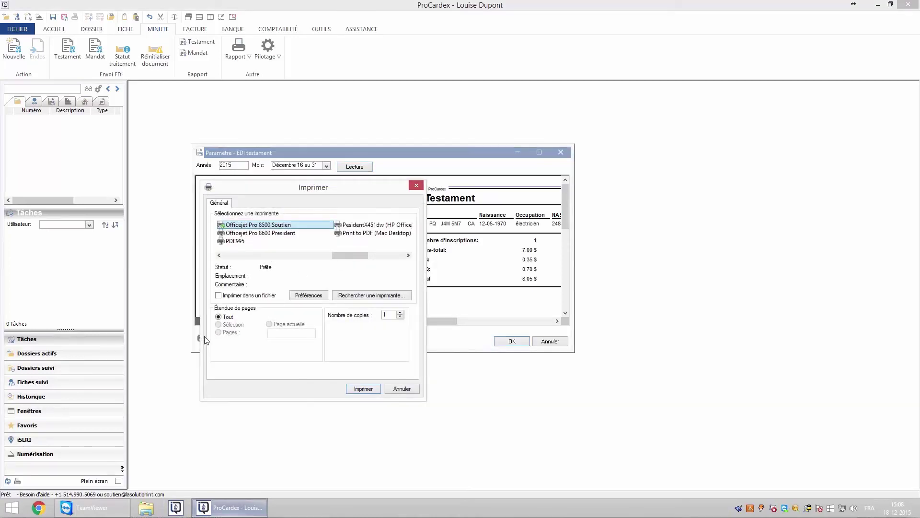
left_click(402, 388)
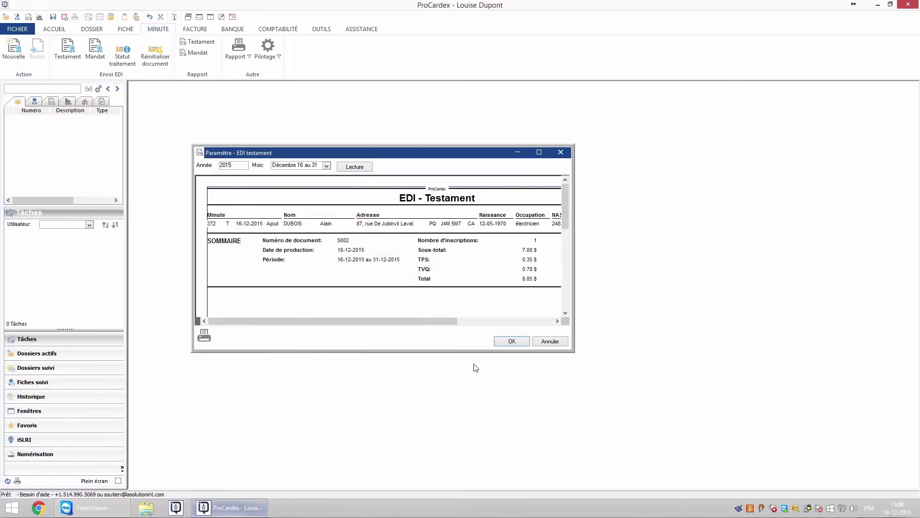
left_click(511, 341)
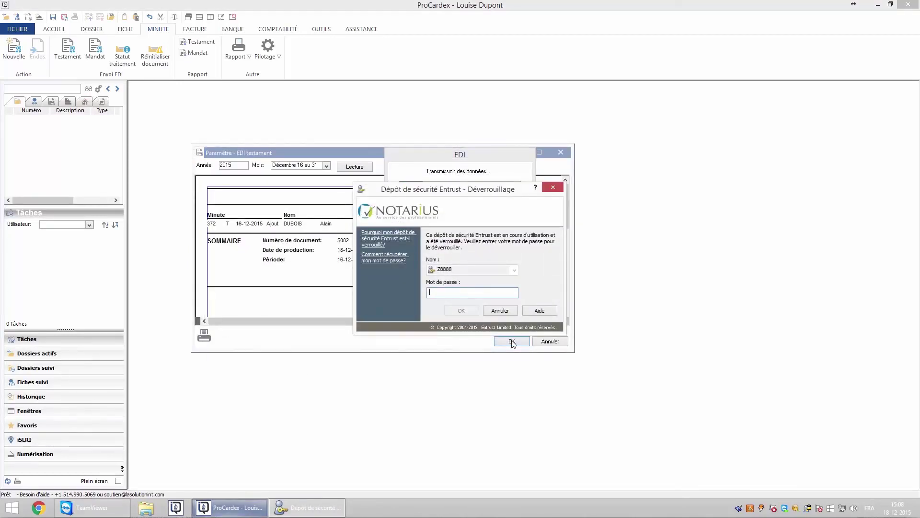
- Enter the Entrust password to send, then review and close the processing-status report
type("123456789")
left_click(462, 311)
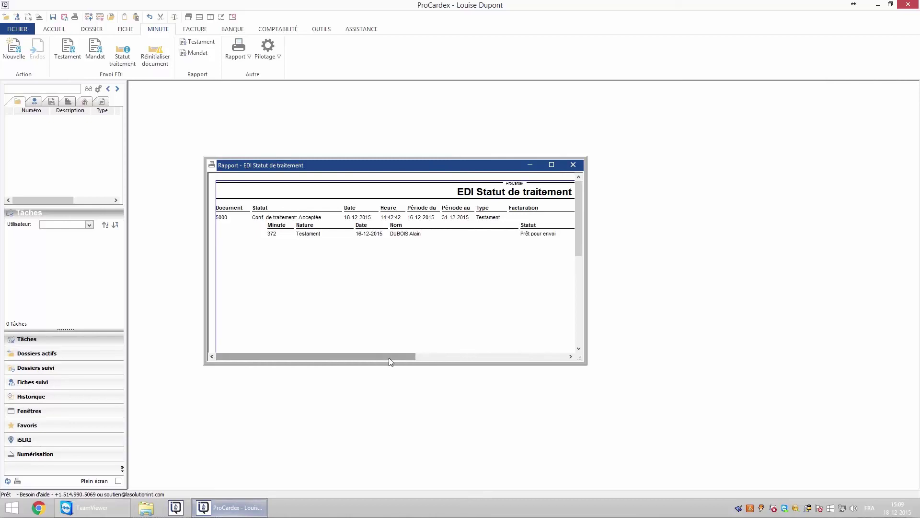
left_click_drag(389, 357, 541, 366)
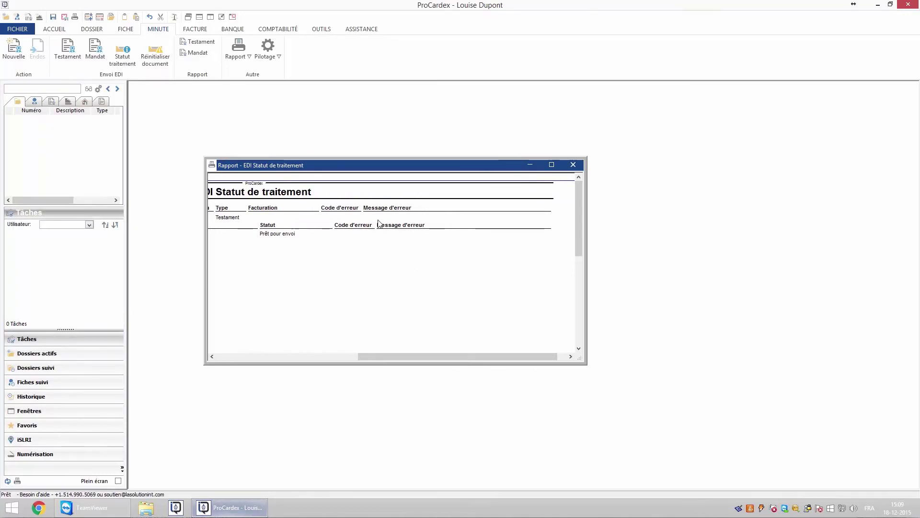
left_click(572, 165)
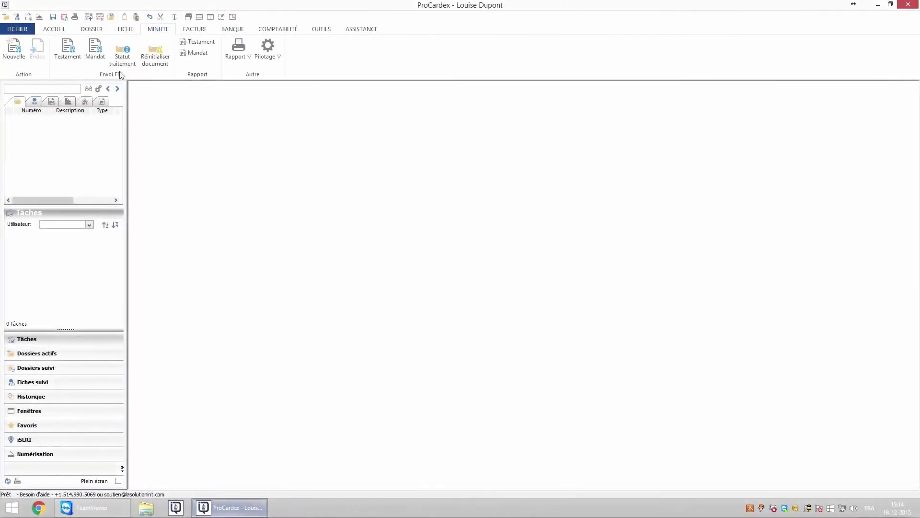
- Start an EDI mandate transmission and load minutes for Décembre 16 au 31
left_click(95, 54)
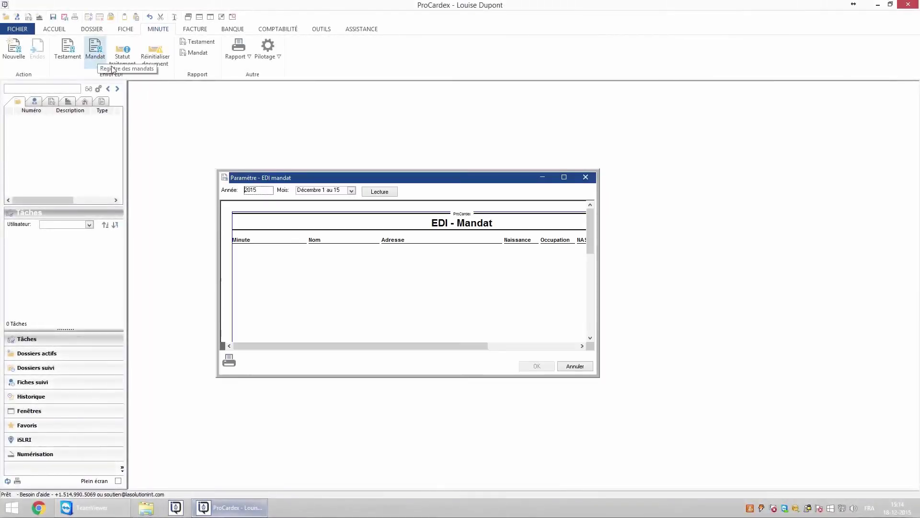
left_click(352, 191)
scroll(330, 230, "down", 5)
left_click(330, 248)
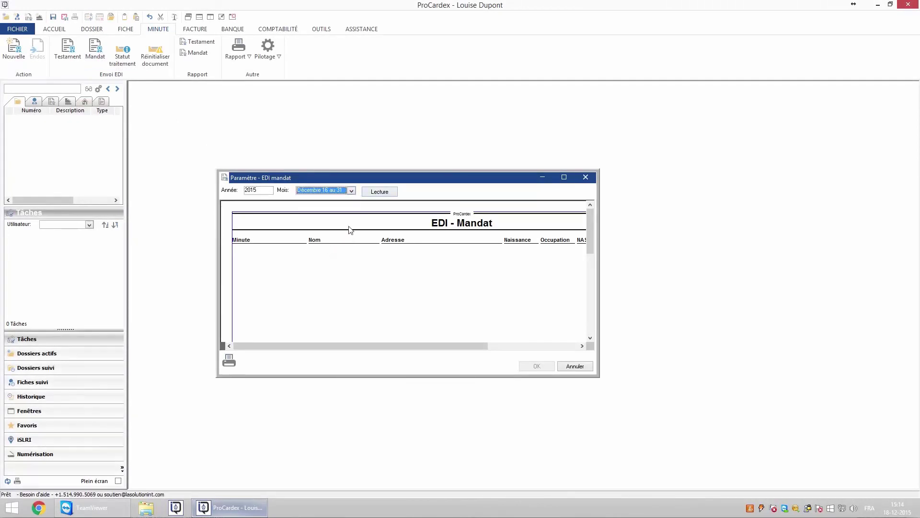
left_click(379, 192)
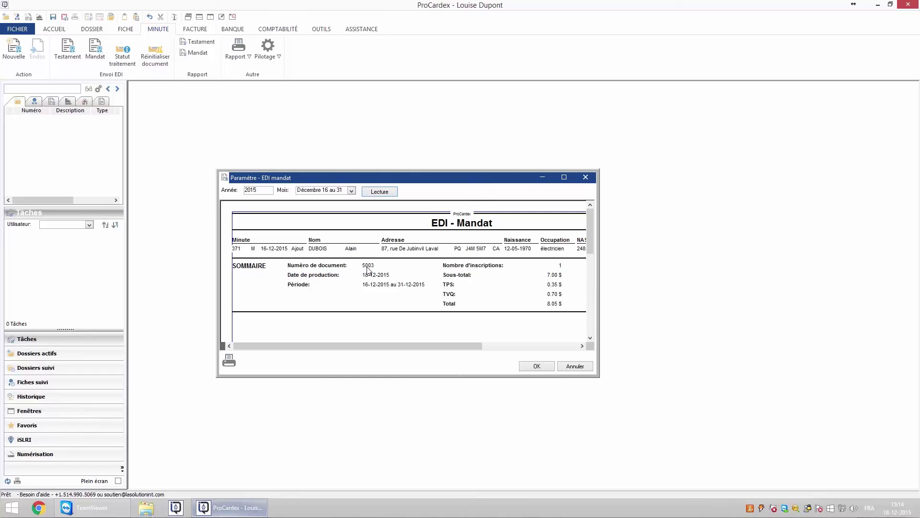
- Cancel printing the mandate report, send minute 371, and confirm with the Entrust password
left_click(229, 360)
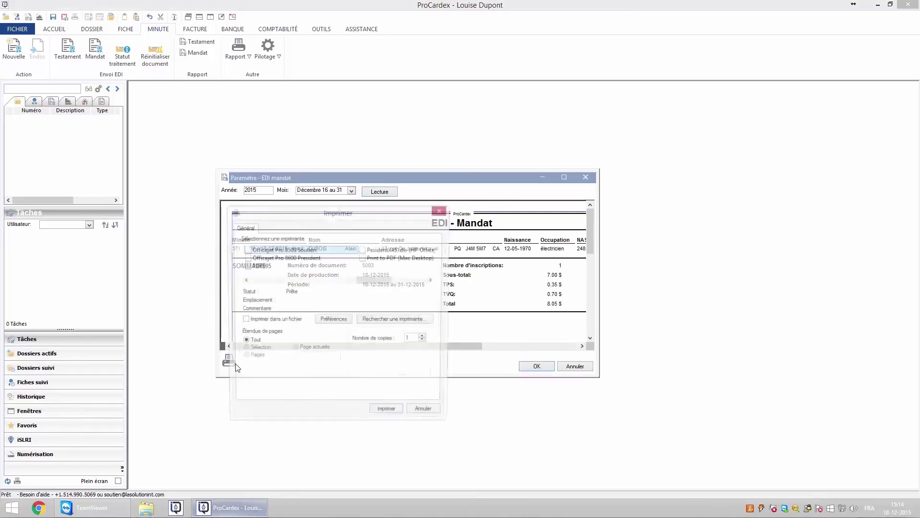
left_click(416, 413)
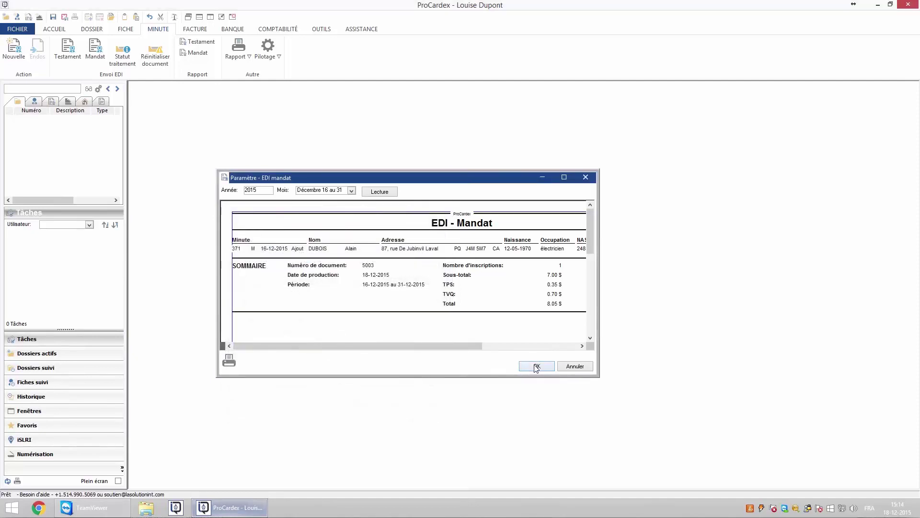
left_click(536, 366)
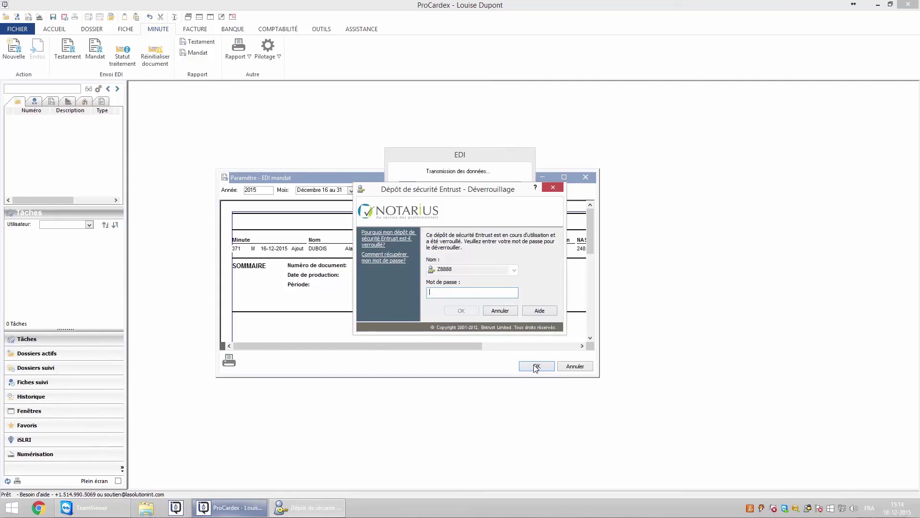
type("••••••••••")
key("Return")
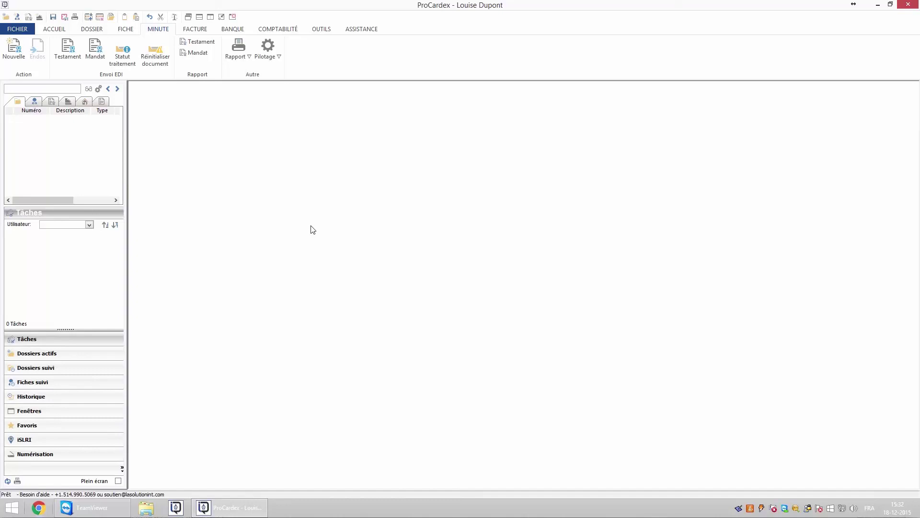
- View the Décembre 16 au 31 processing-status report, without printing, confirming documents 5000 and 5001 accepted
left_click(123, 59)
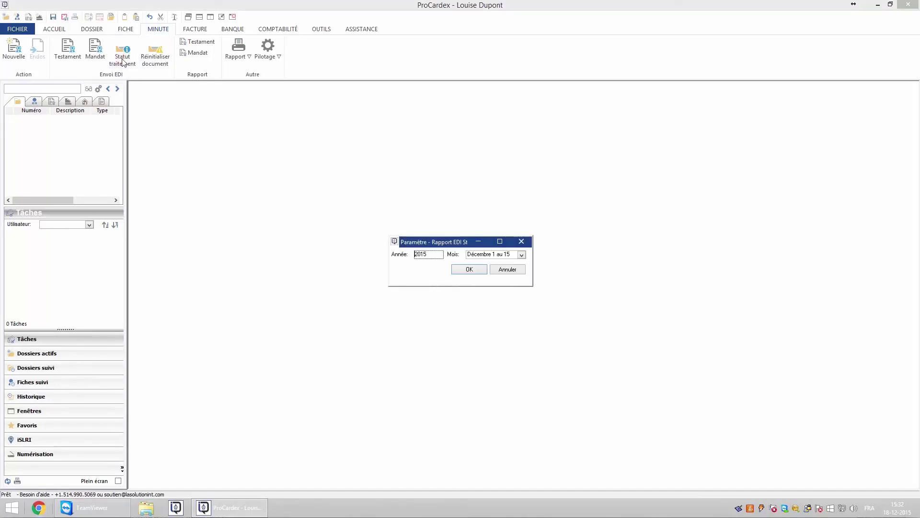
left_click(521, 255)
left_click_drag(522, 267, 522, 307)
left_click(489, 308)
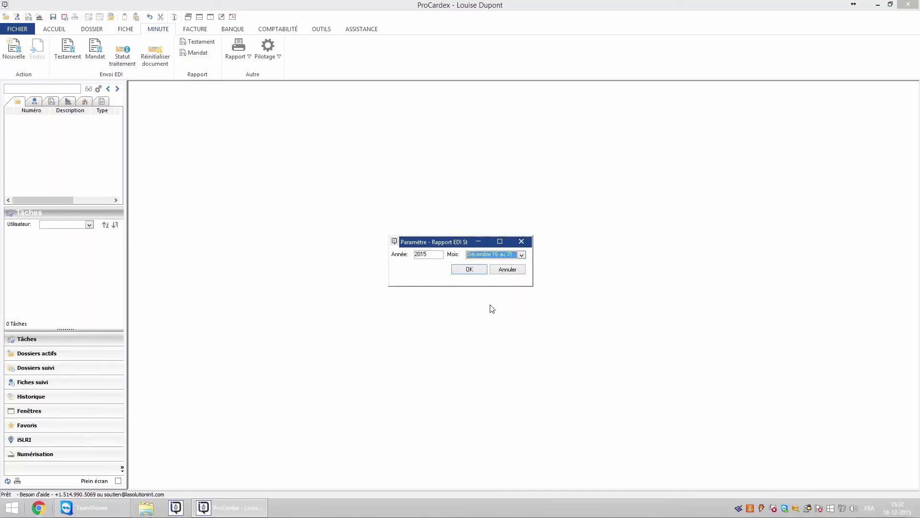
left_click(469, 270)
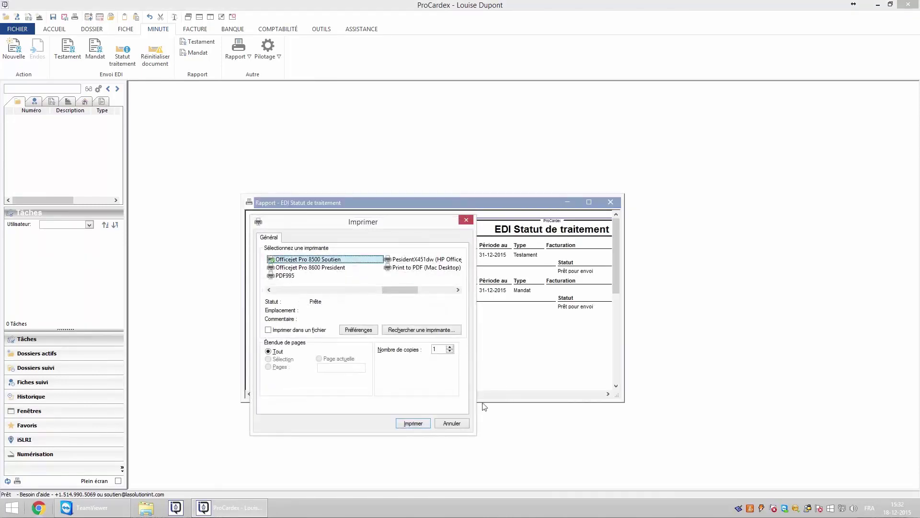
left_click(452, 422)
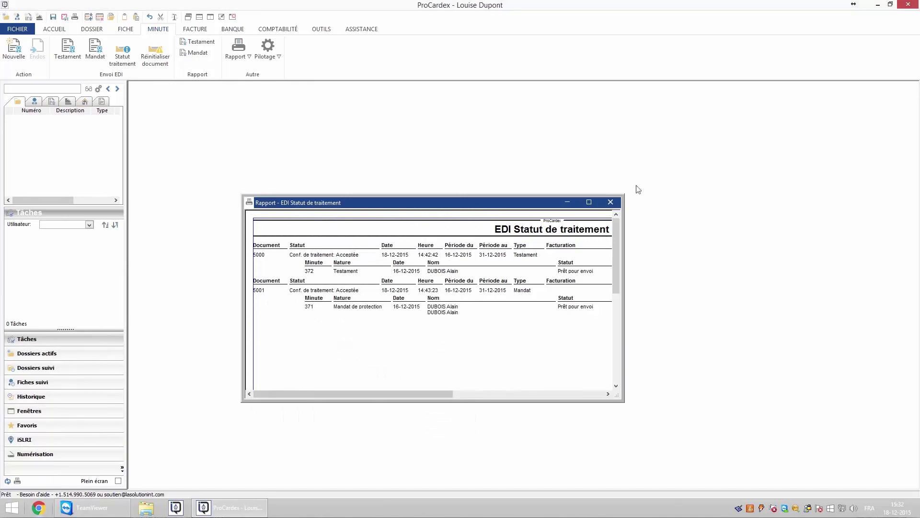
left_click(616, 203)
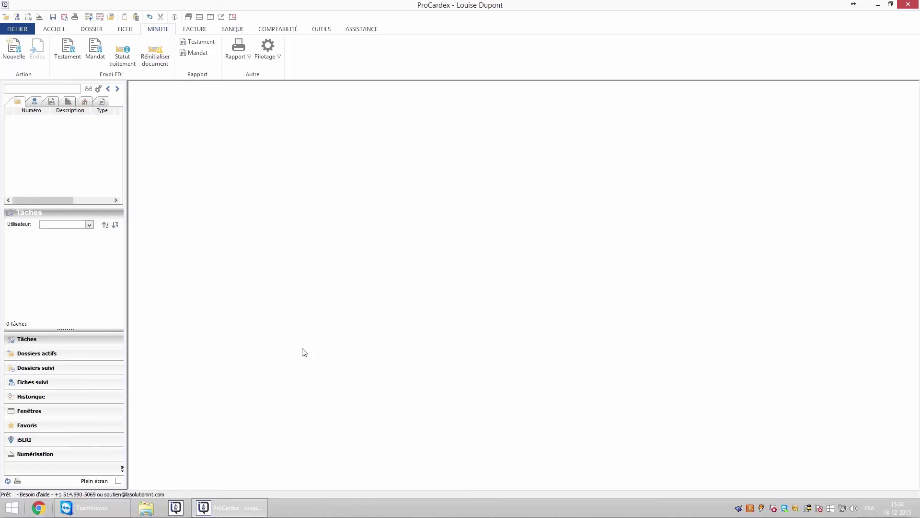
- Generate the processing-status report for Décembre 16 au 31 again
left_click(122, 58)
left_click(522, 255)
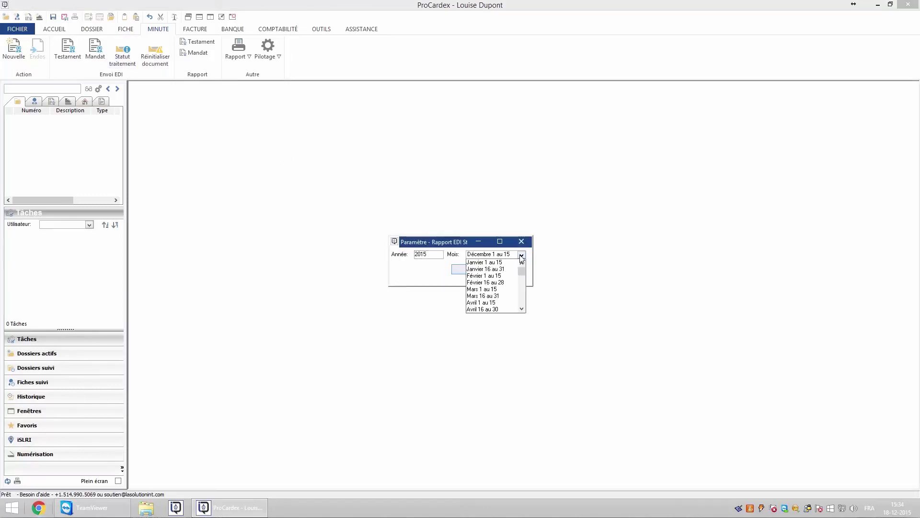
scroll(494, 288, "down", 5)
left_click(488, 309)
left_click(474, 272)
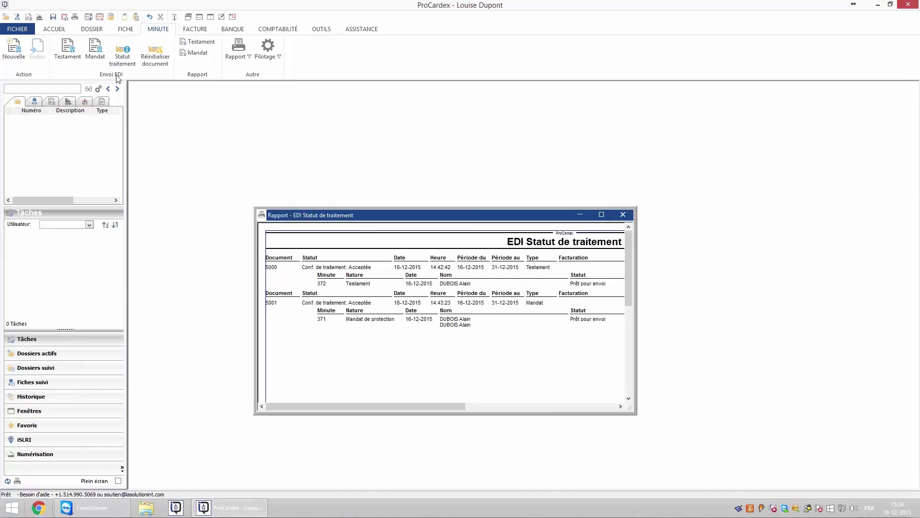
- Reset EDI document 5001, confirming the reset
left_click(155, 53)
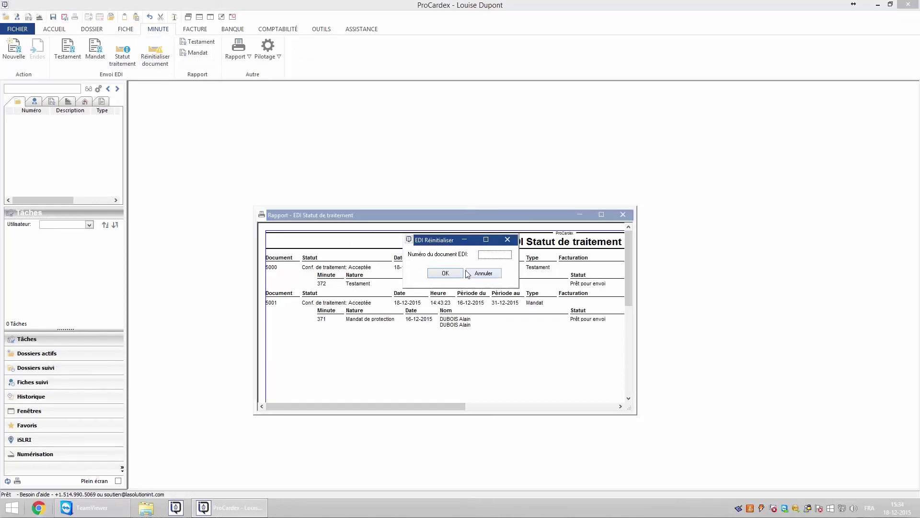
type("5001")
left_click(451, 273)
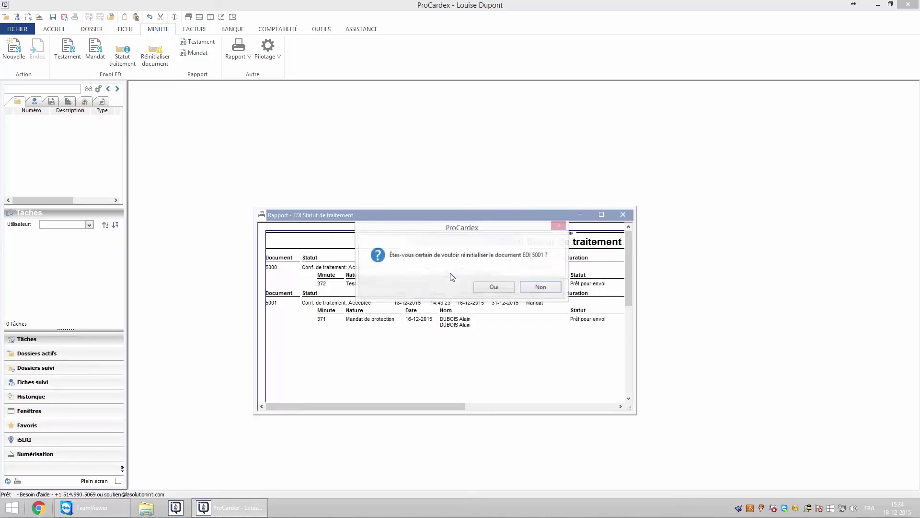
left_click(498, 288)
left_click(511, 286)
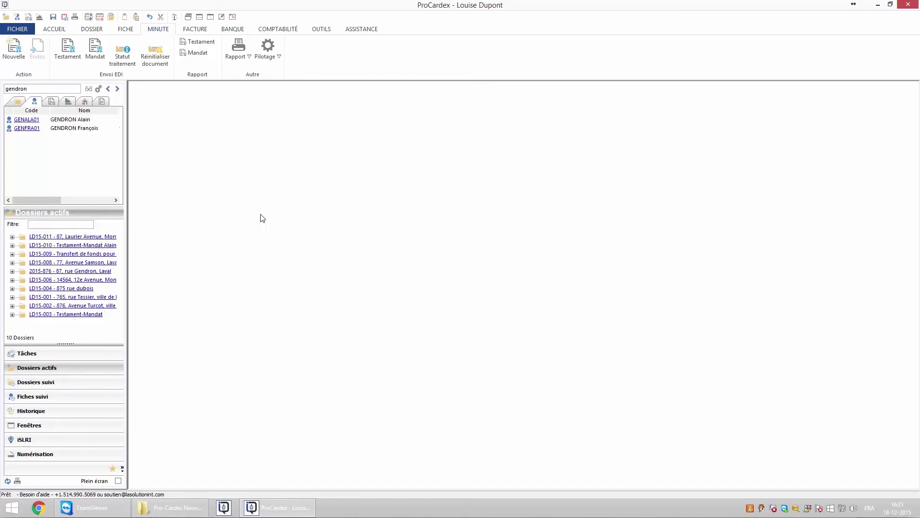
- Create a new minute dated 16-12-2015 with nature Testament (T)
left_click(16, 54)
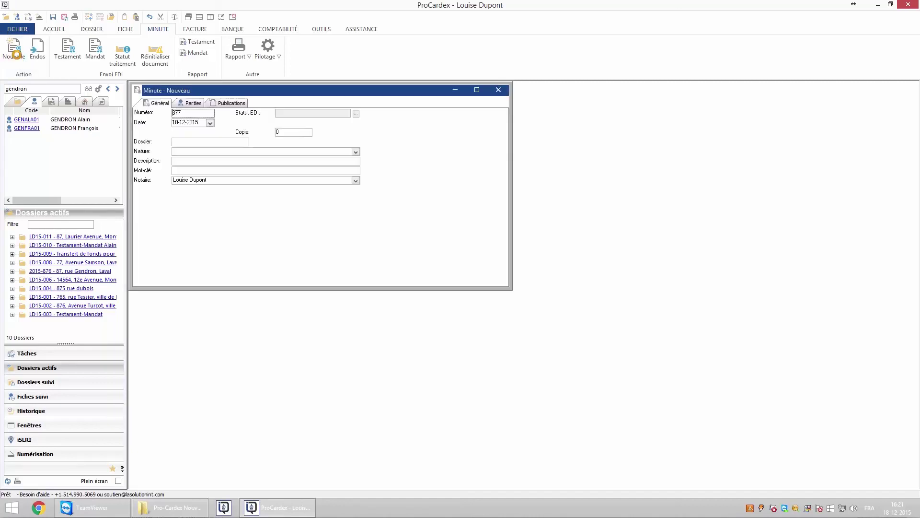
left_click(210, 122)
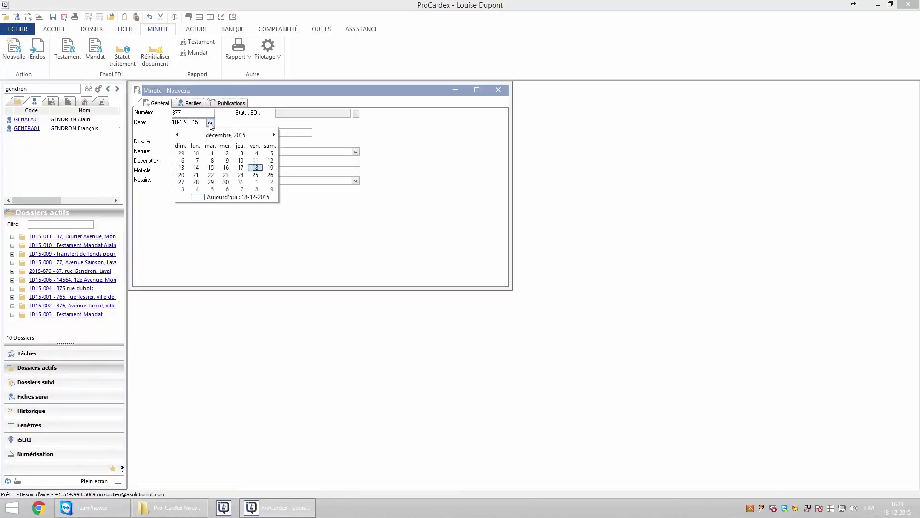
left_click(226, 168)
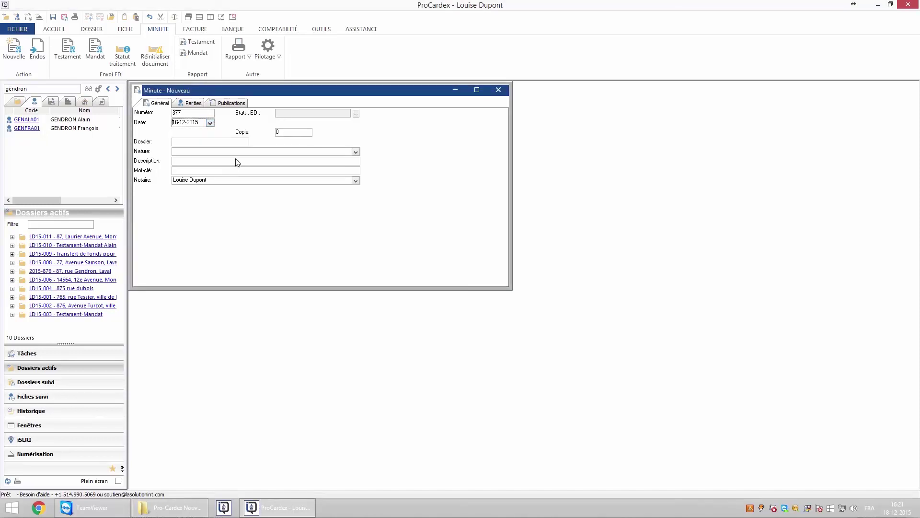
left_click(356, 152)
key("t")
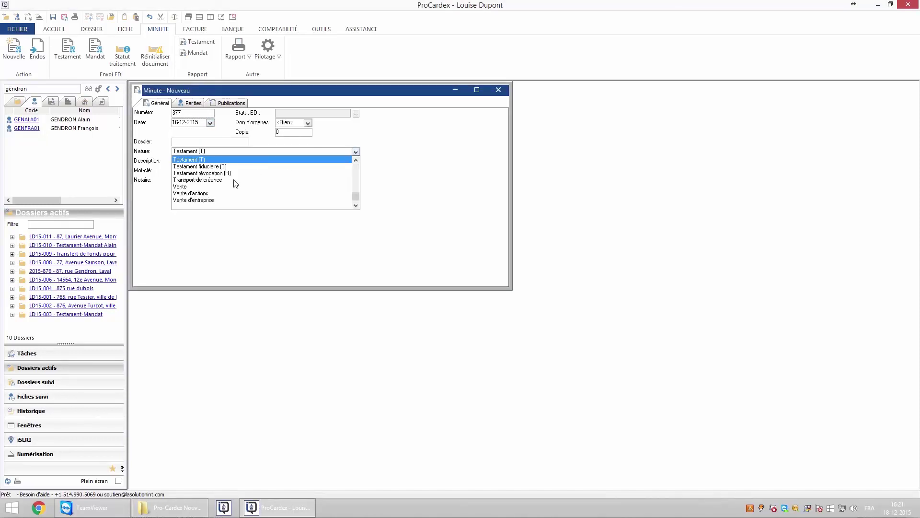
left_click(205, 160)
- Add the searched client as a party to minute 377 and save it
left_click(191, 103)
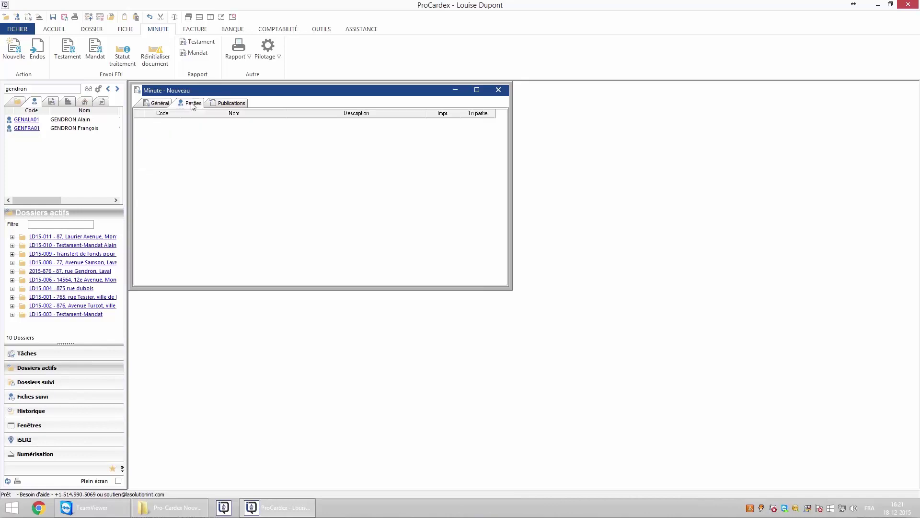
left_click_drag(24, 129, 193, 168)
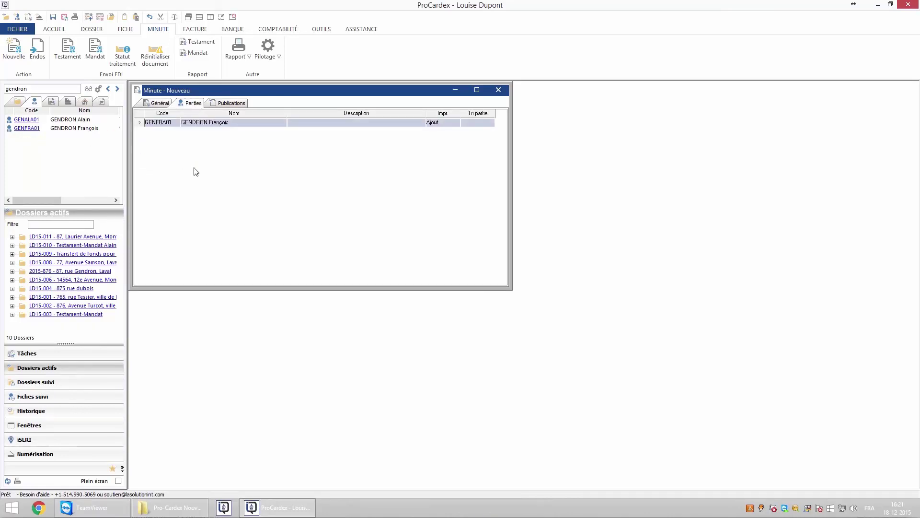
key("Escape")
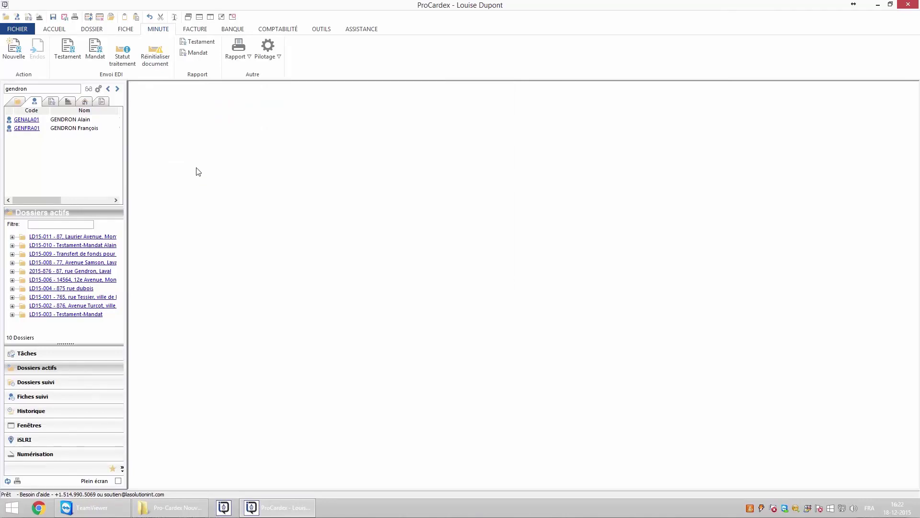
- Generate a second Décembre 16 au 31 EDI testament report with minute 377 and transmit it, without printing
left_click(62, 50)
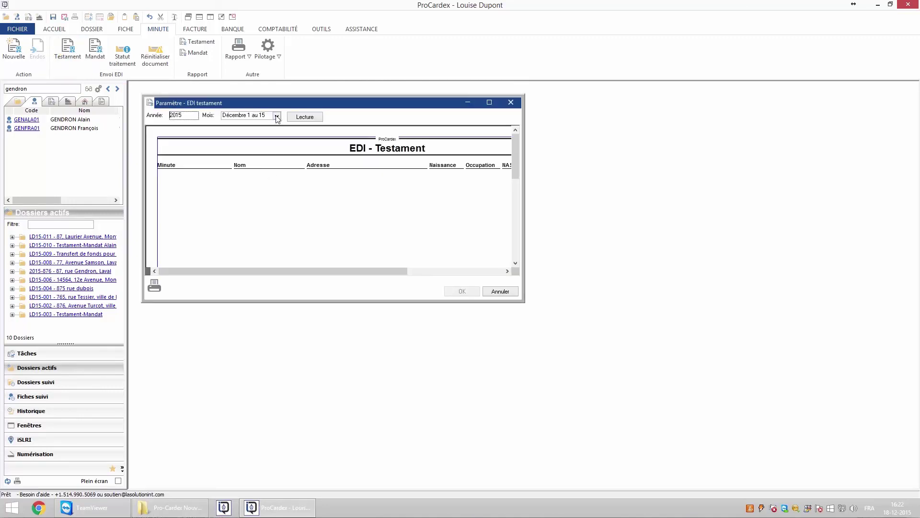
left_click(277, 116)
scroll(254, 158, "down", 5)
left_click(258, 170)
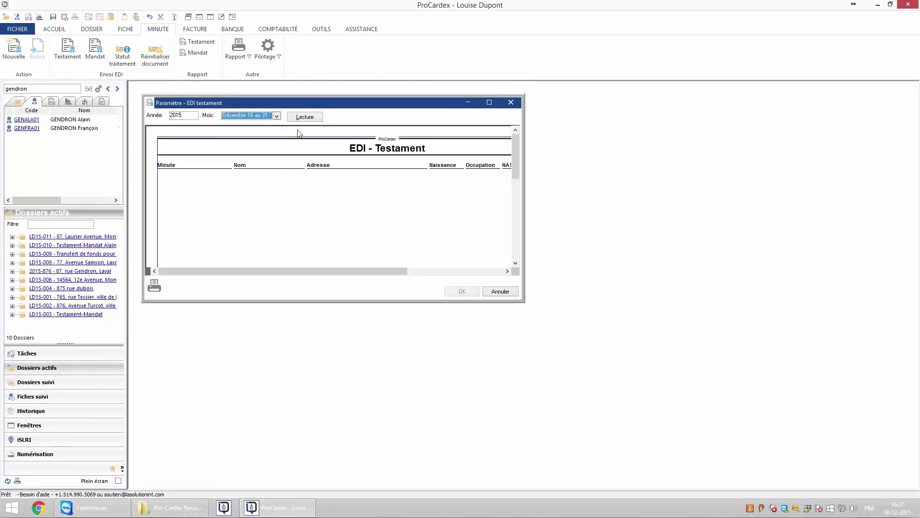
left_click(304, 117)
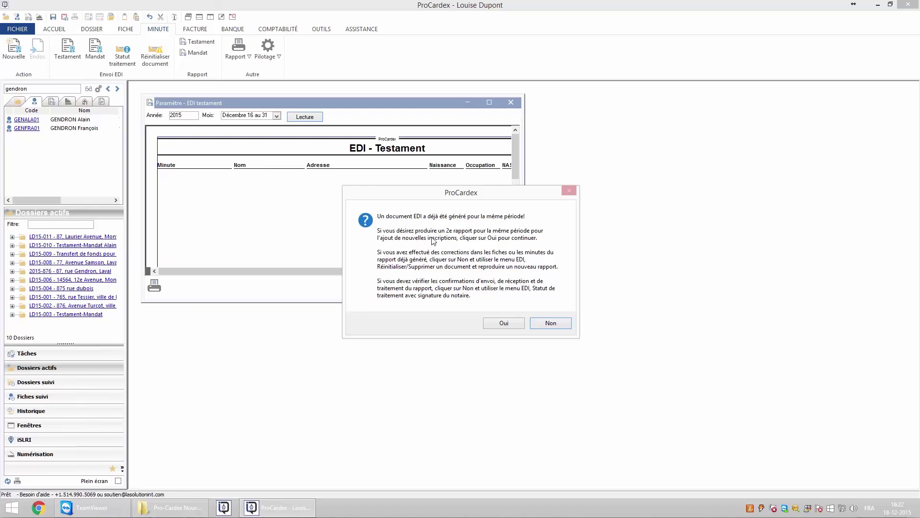
left_click(511, 326)
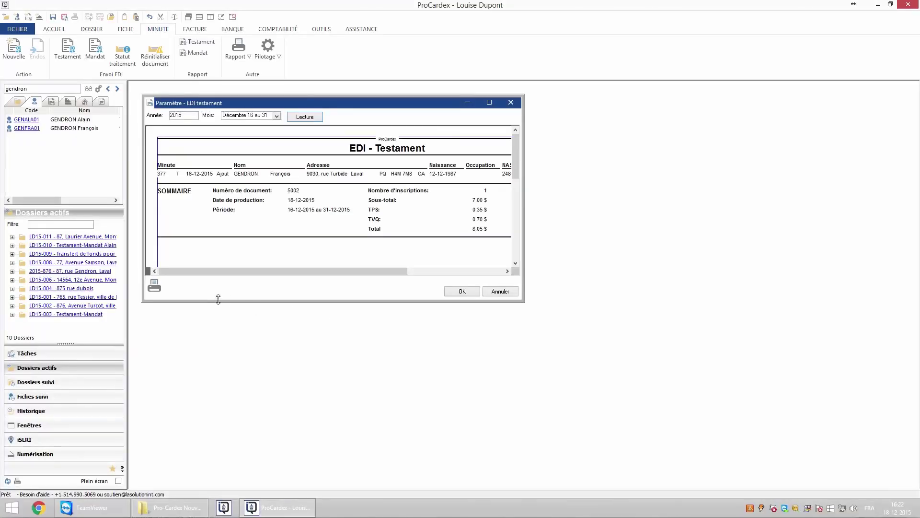
left_click(154, 286)
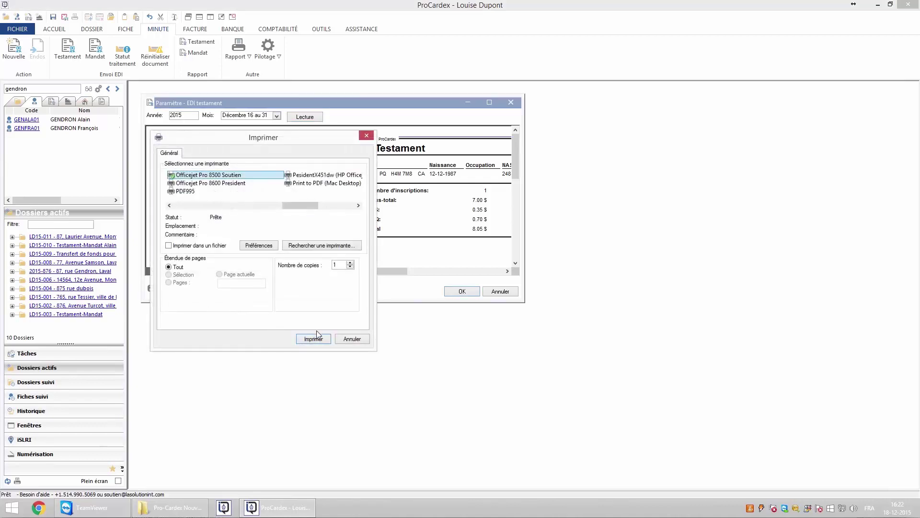
left_click(342, 337)
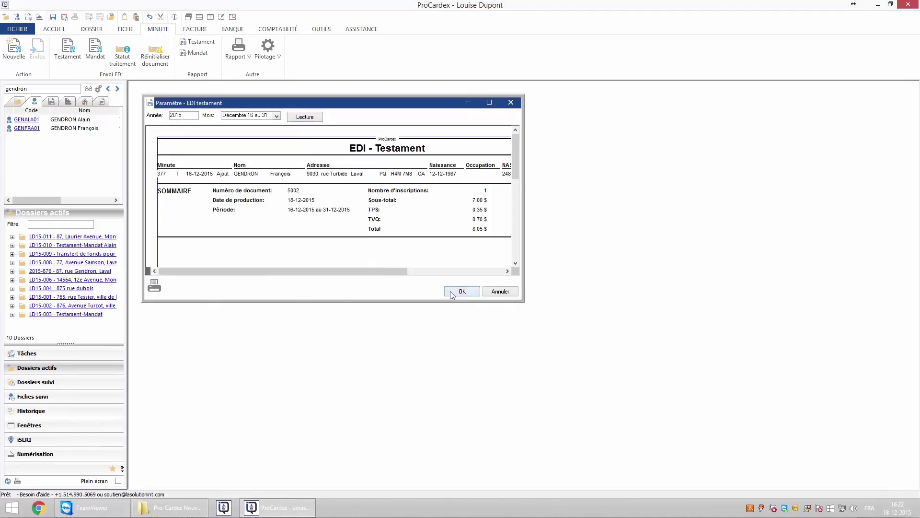
left_click(450, 291)
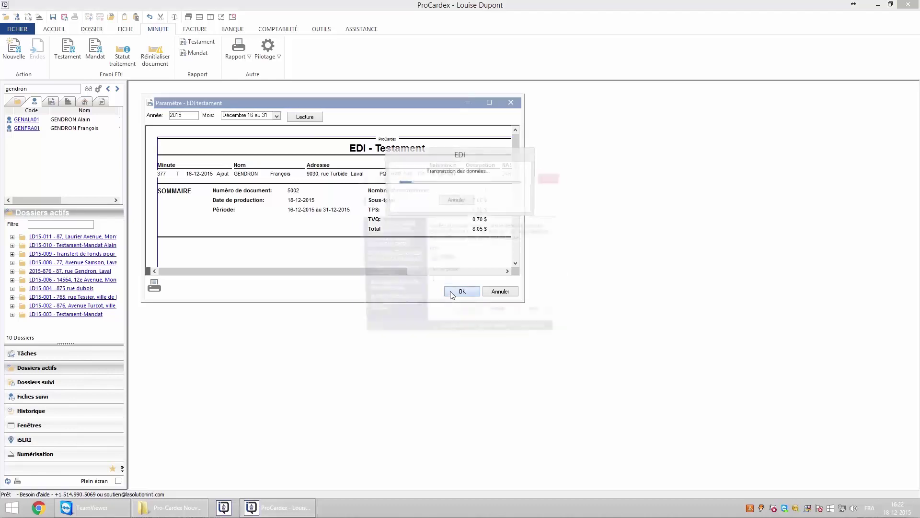